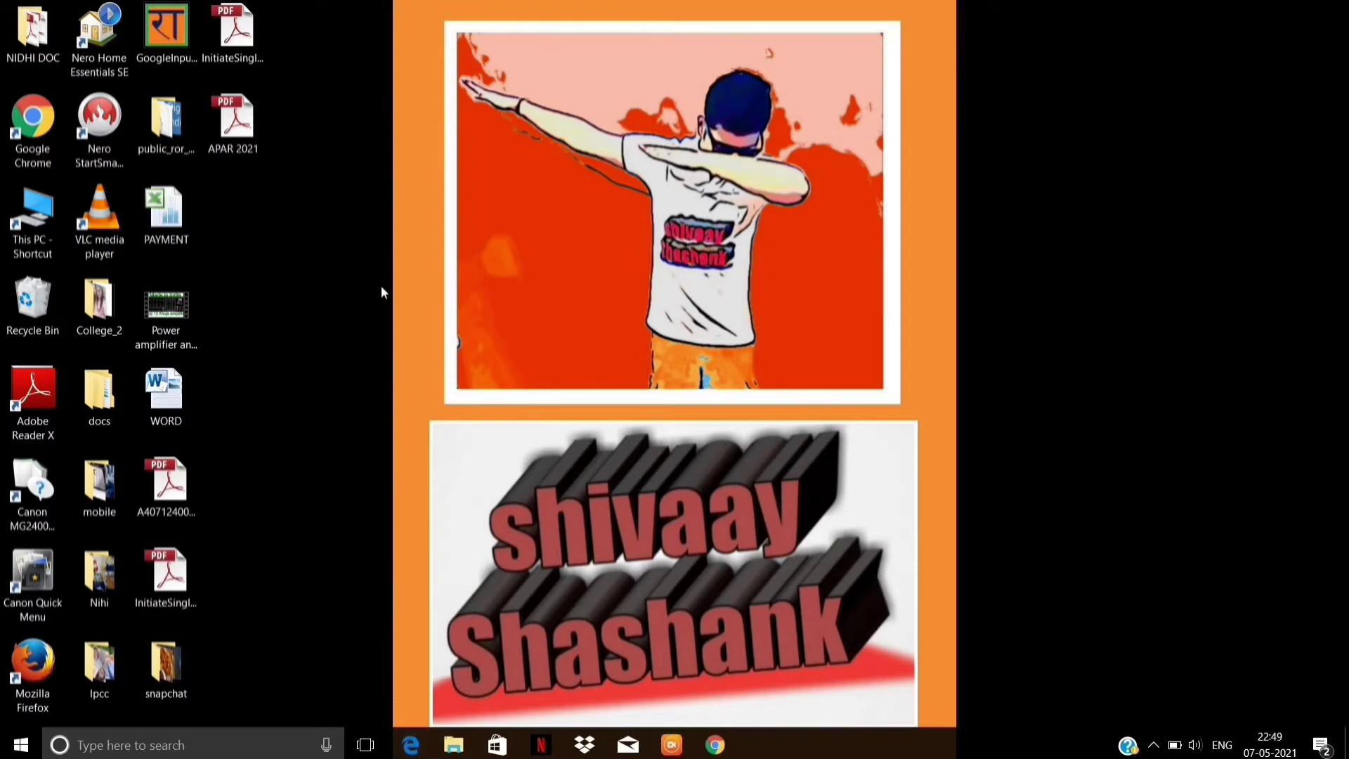
Step: Launch Google Chrome from the taskbar so it opens on the YouTube home page
left_click(715, 745)
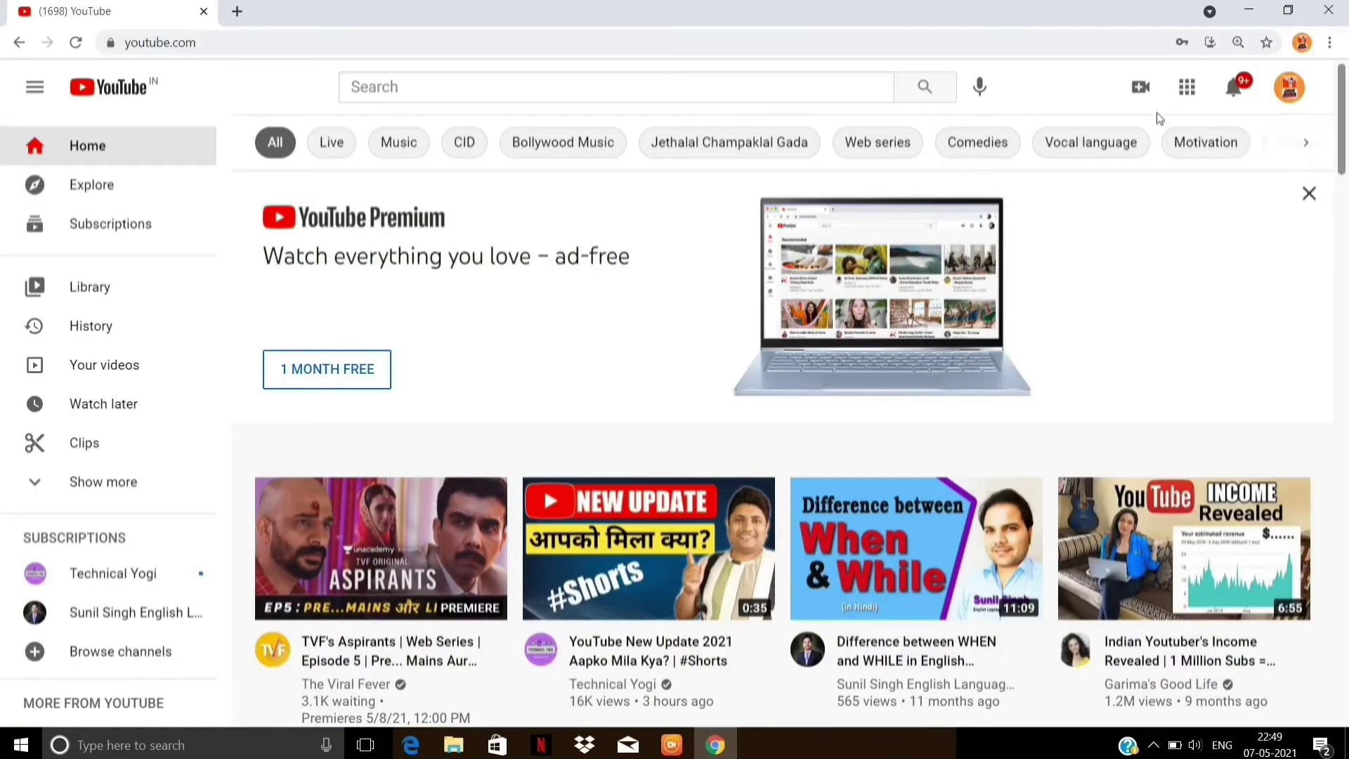
Step: Upload 'How To Add Featured Section In YouTube Channel' from the 'section add' folder
left_click(1140, 86)
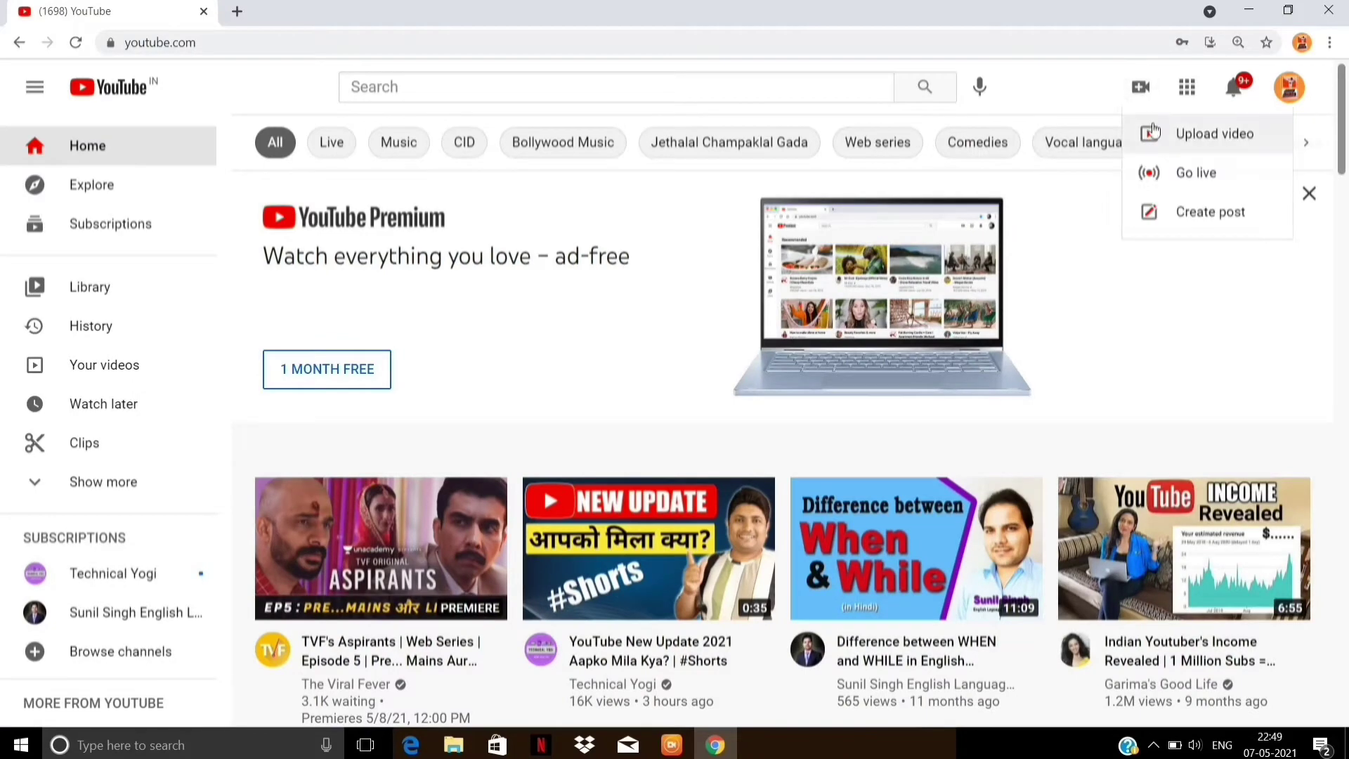
left_click(1153, 131)
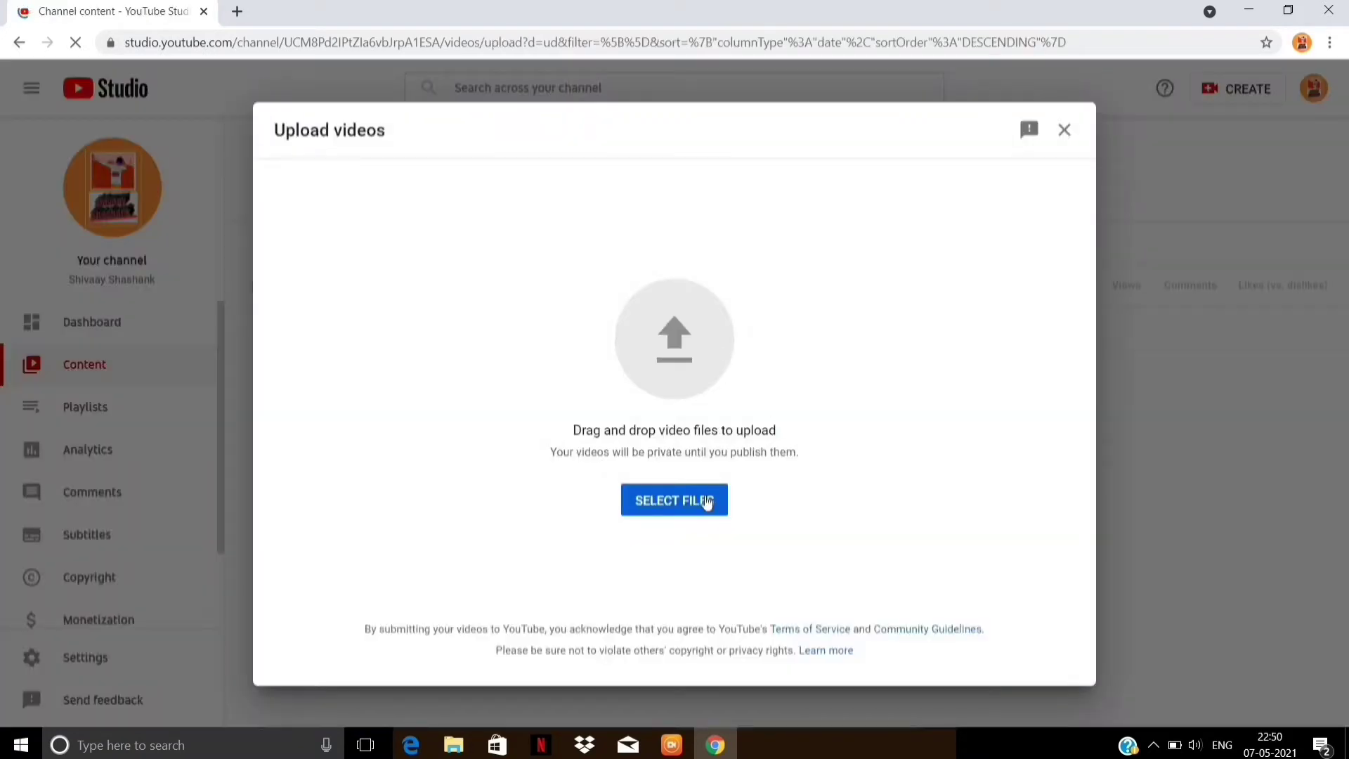
left_click(707, 501)
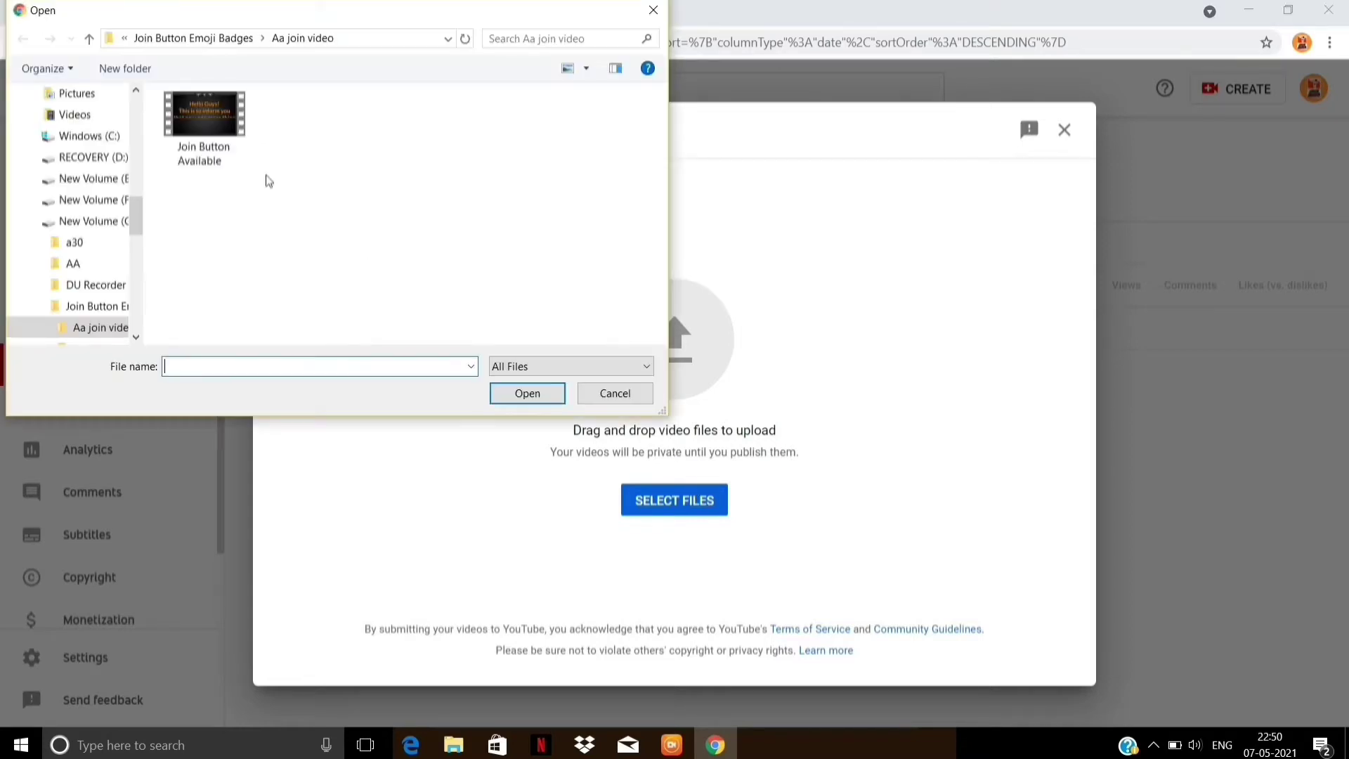
scroll(130, 292, "down", 1)
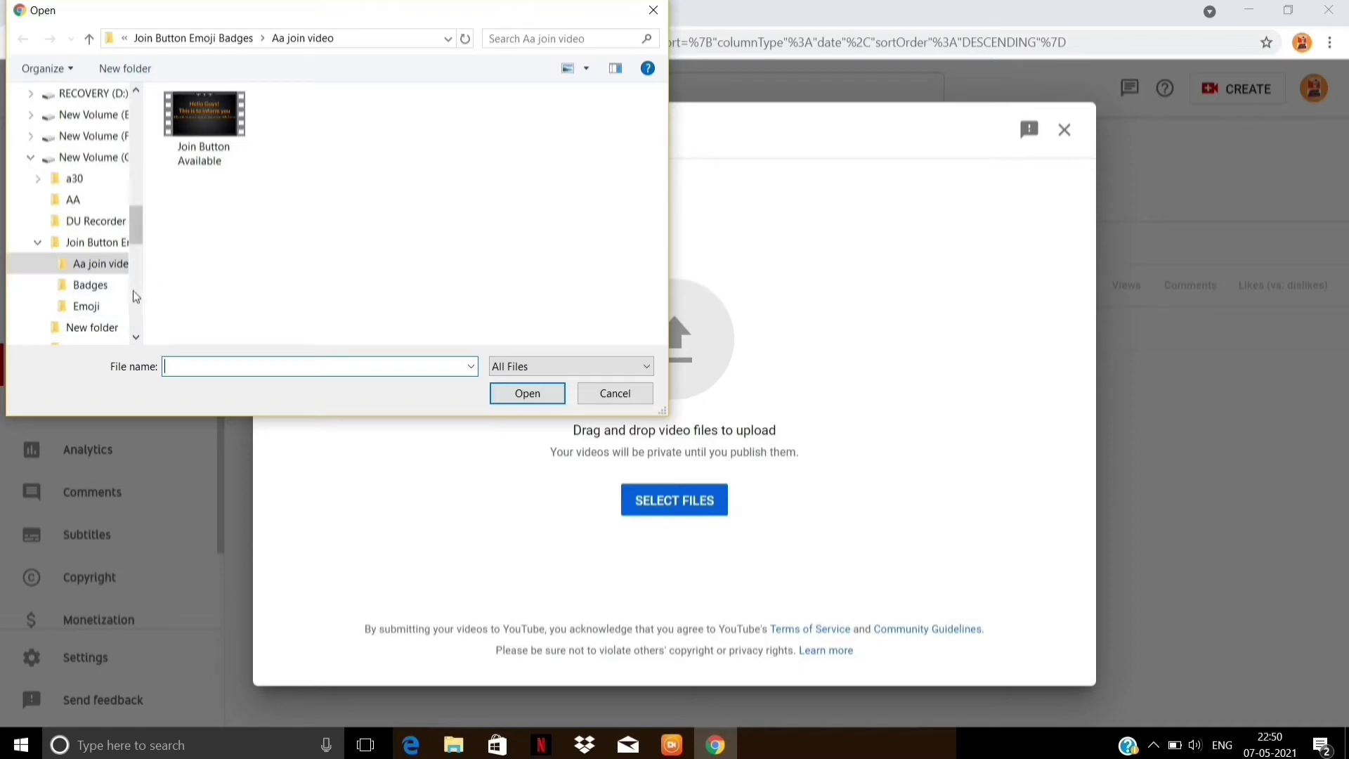
scroll(133, 290, "down", 1)
left_click(92, 327)
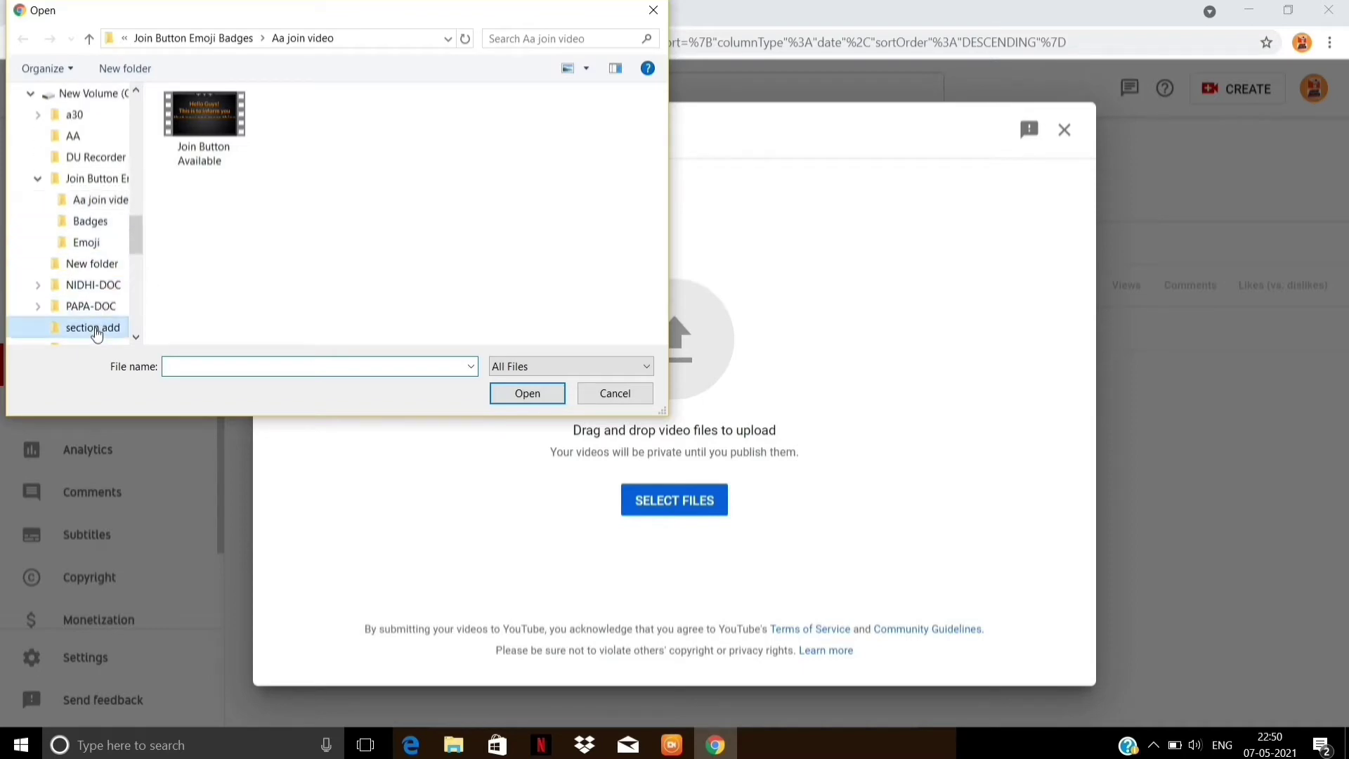
double_click(295, 177)
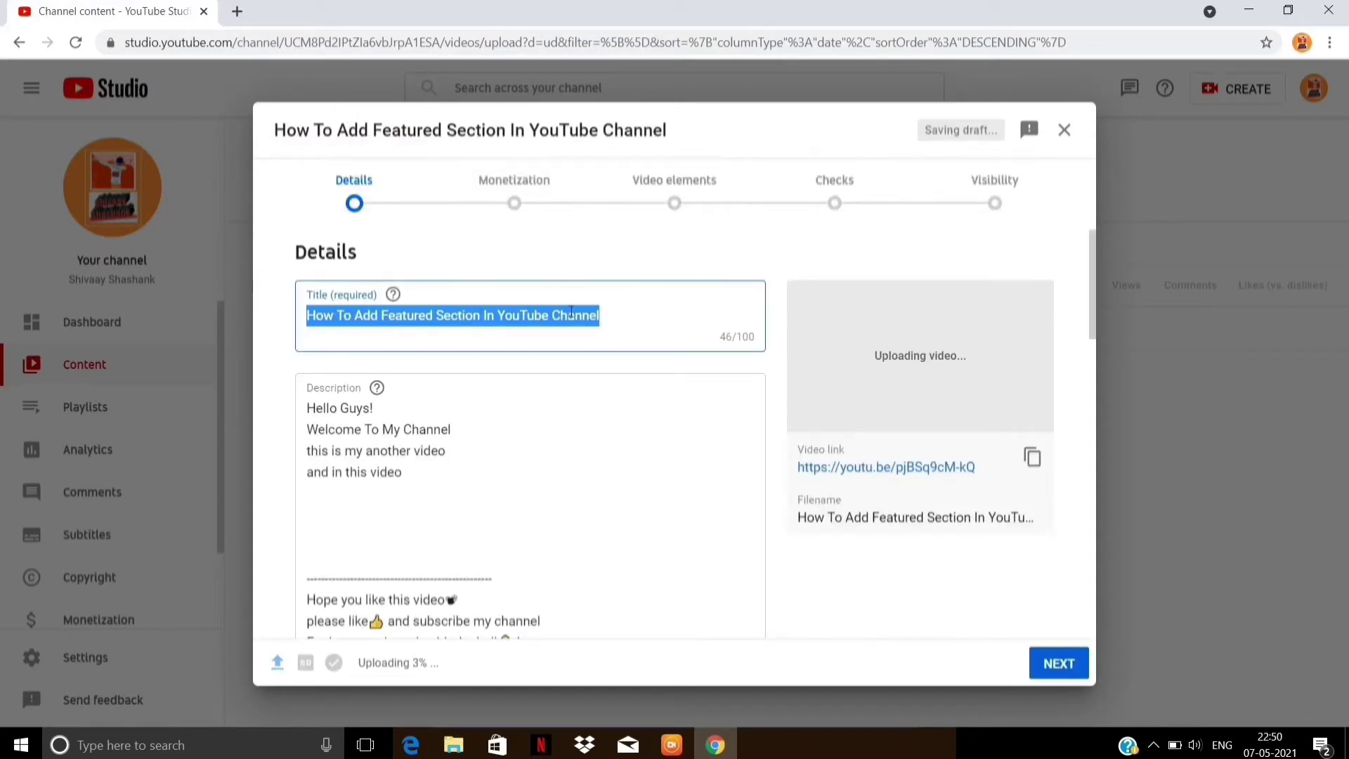
Step: Clear the prefilled default description so the field is empty
left_click(634, 324)
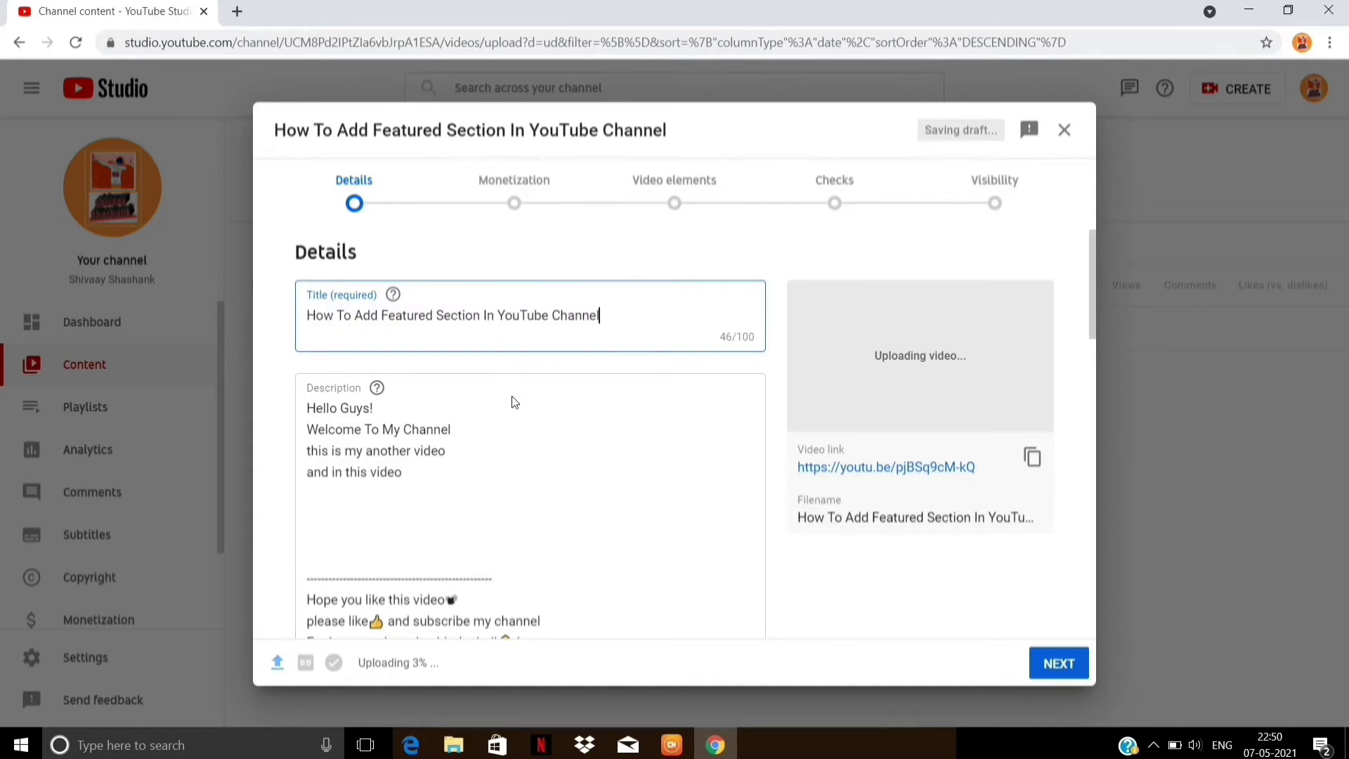
left_click(525, 442)
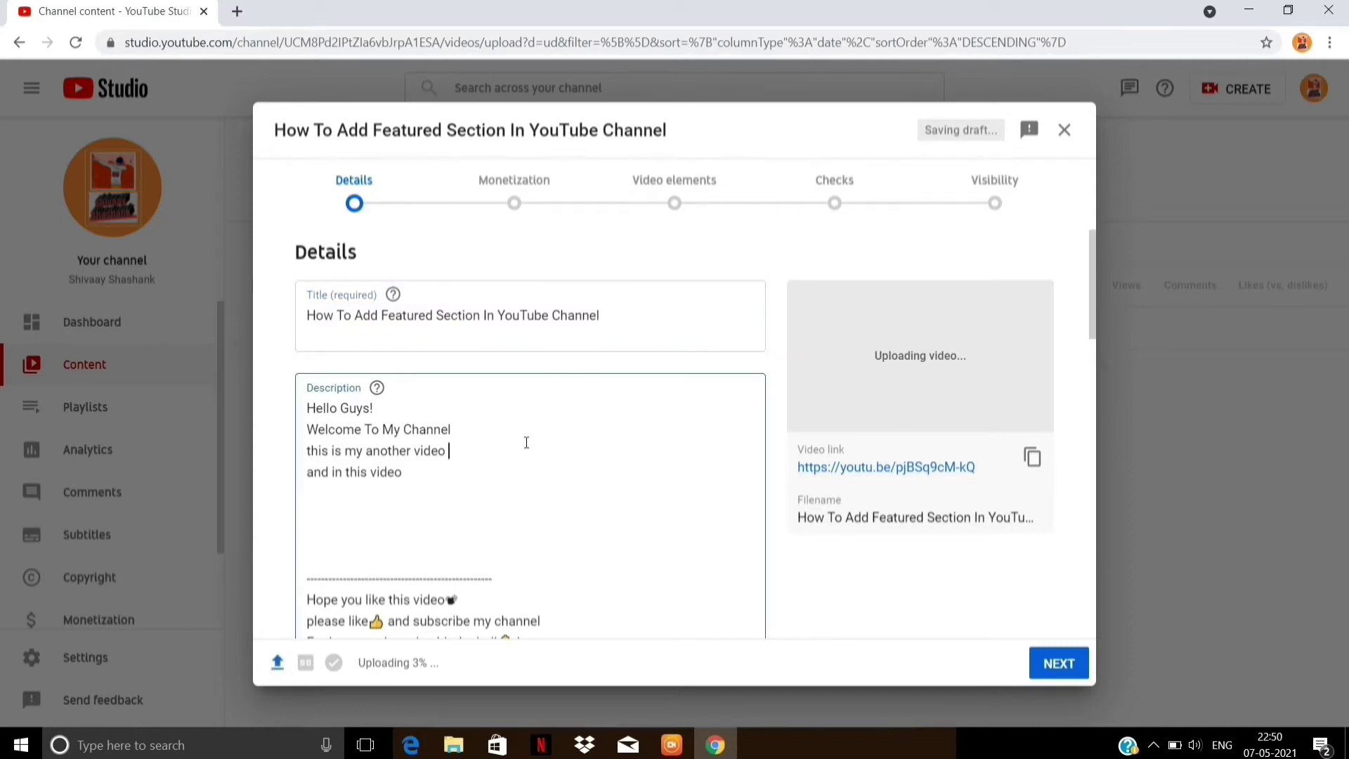
key("ctrl+a")
key("BackSpace")
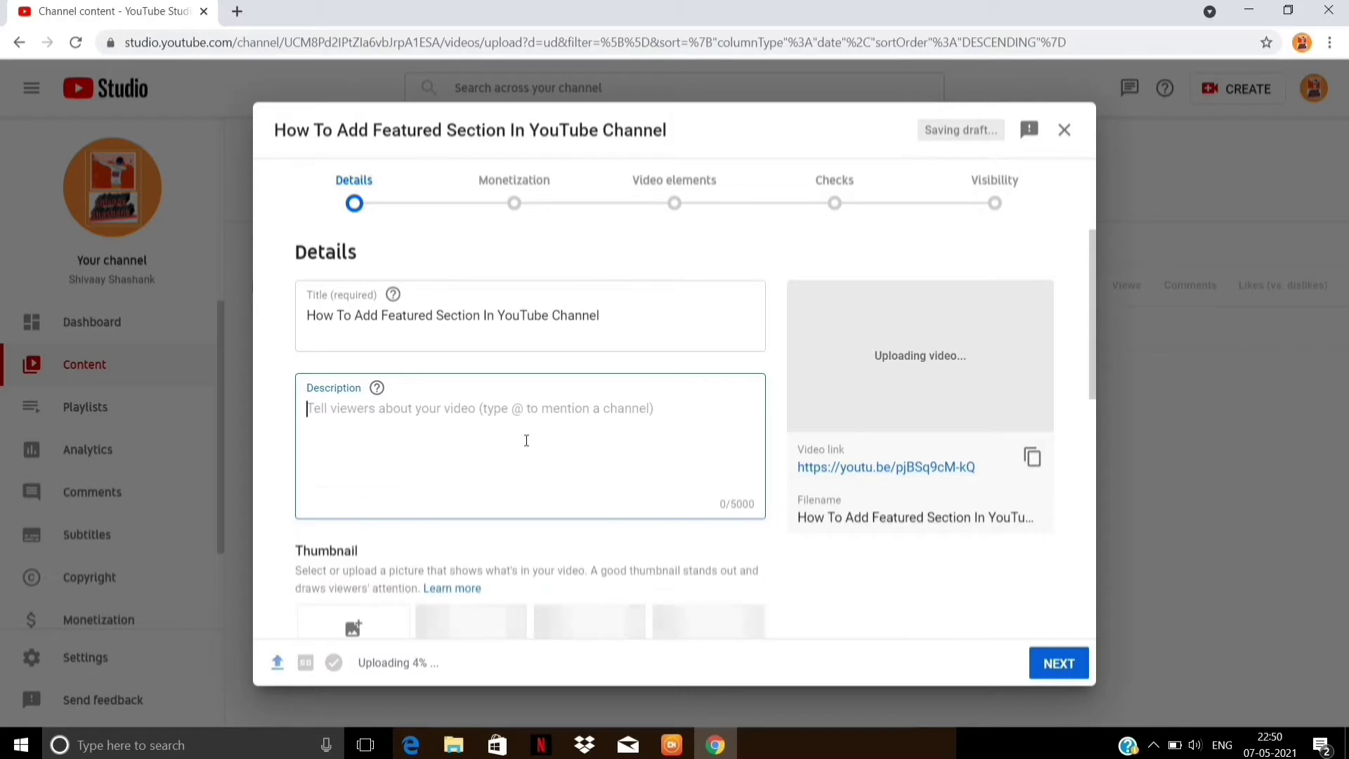
Step: Set the featured-section image as the video's custom thumbnail
scroll(509, 425, "down", 3)
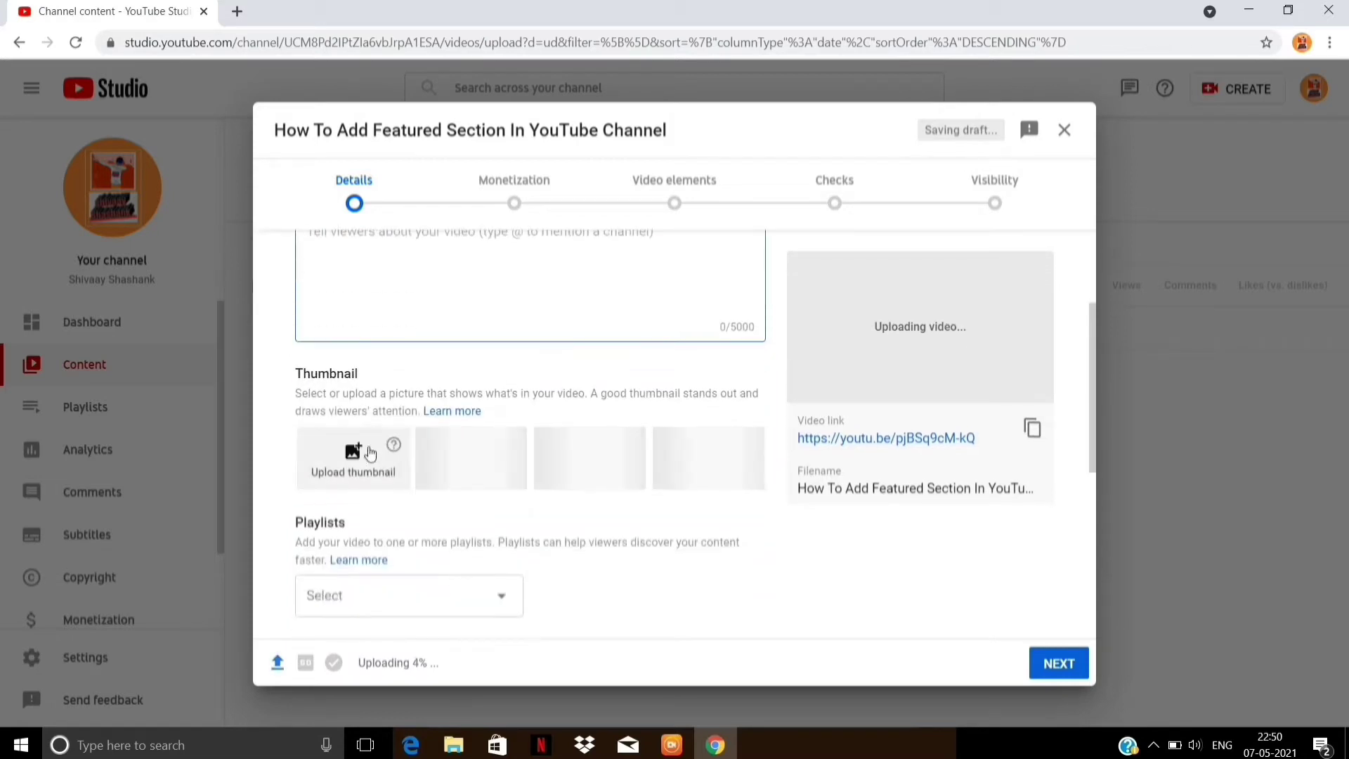
left_click(353, 451)
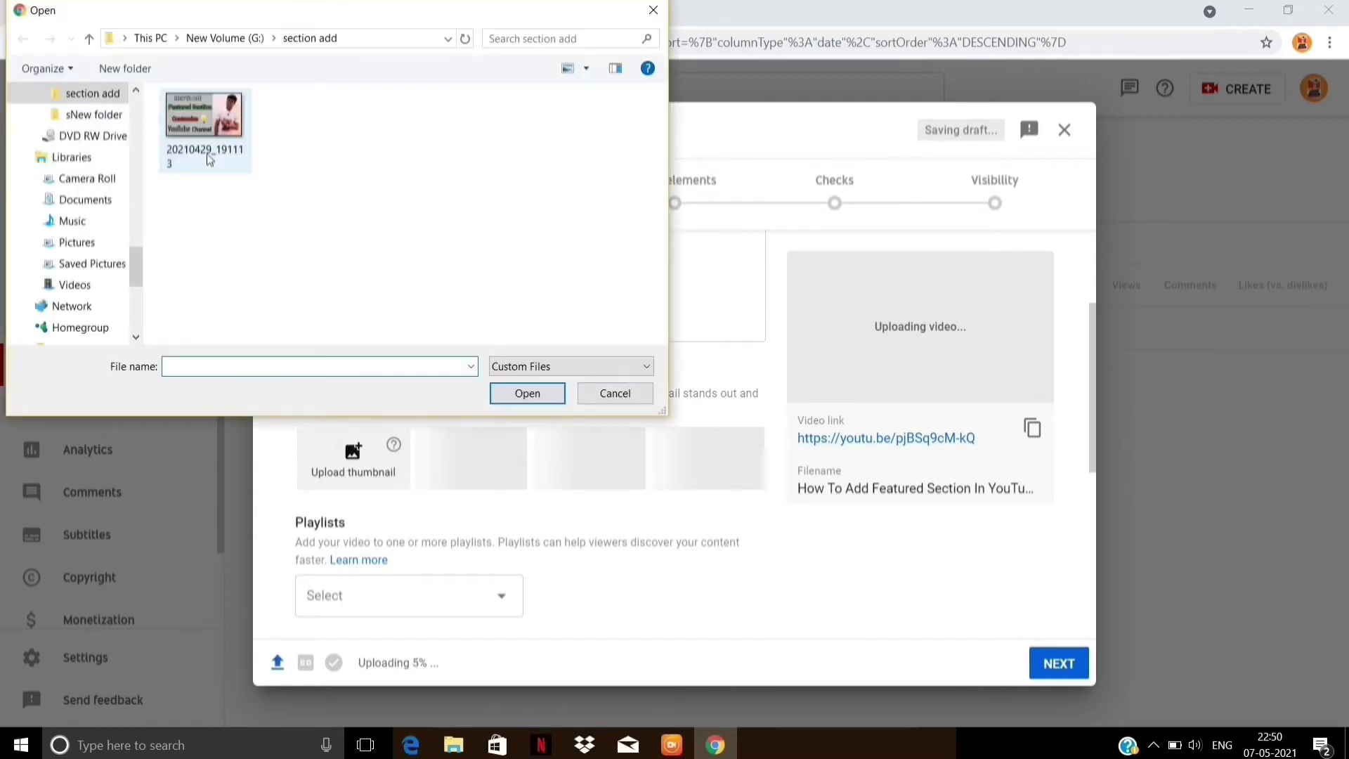
double_click(208, 156)
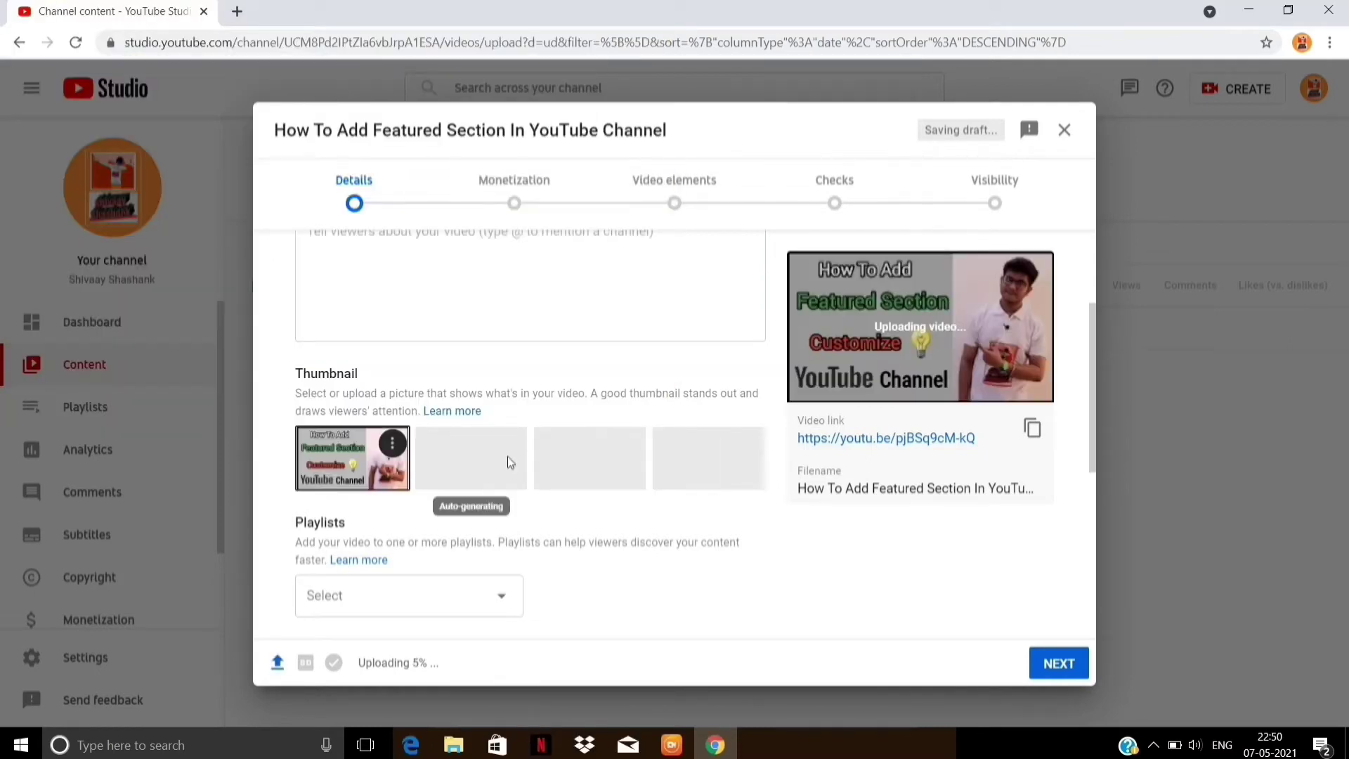
scroll(507, 457, "up", 2)
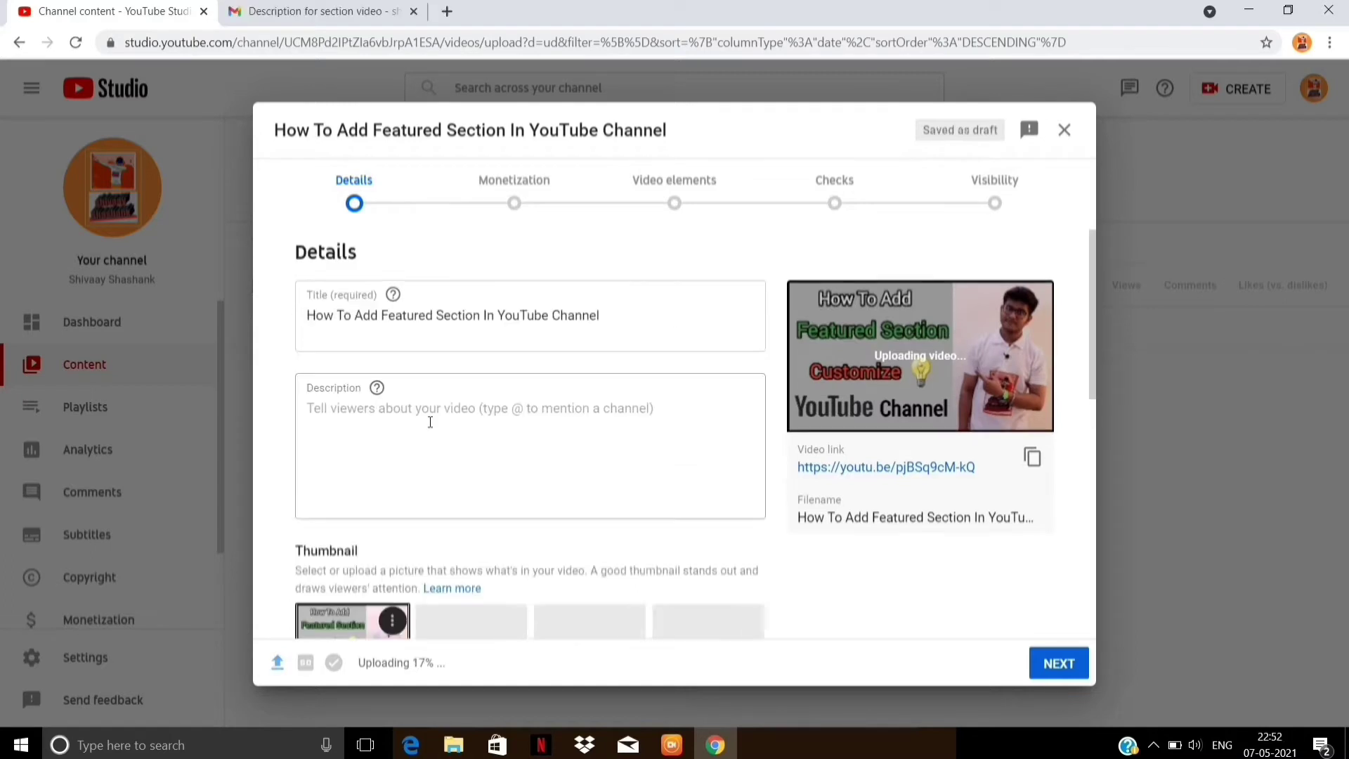
left_click(430, 422)
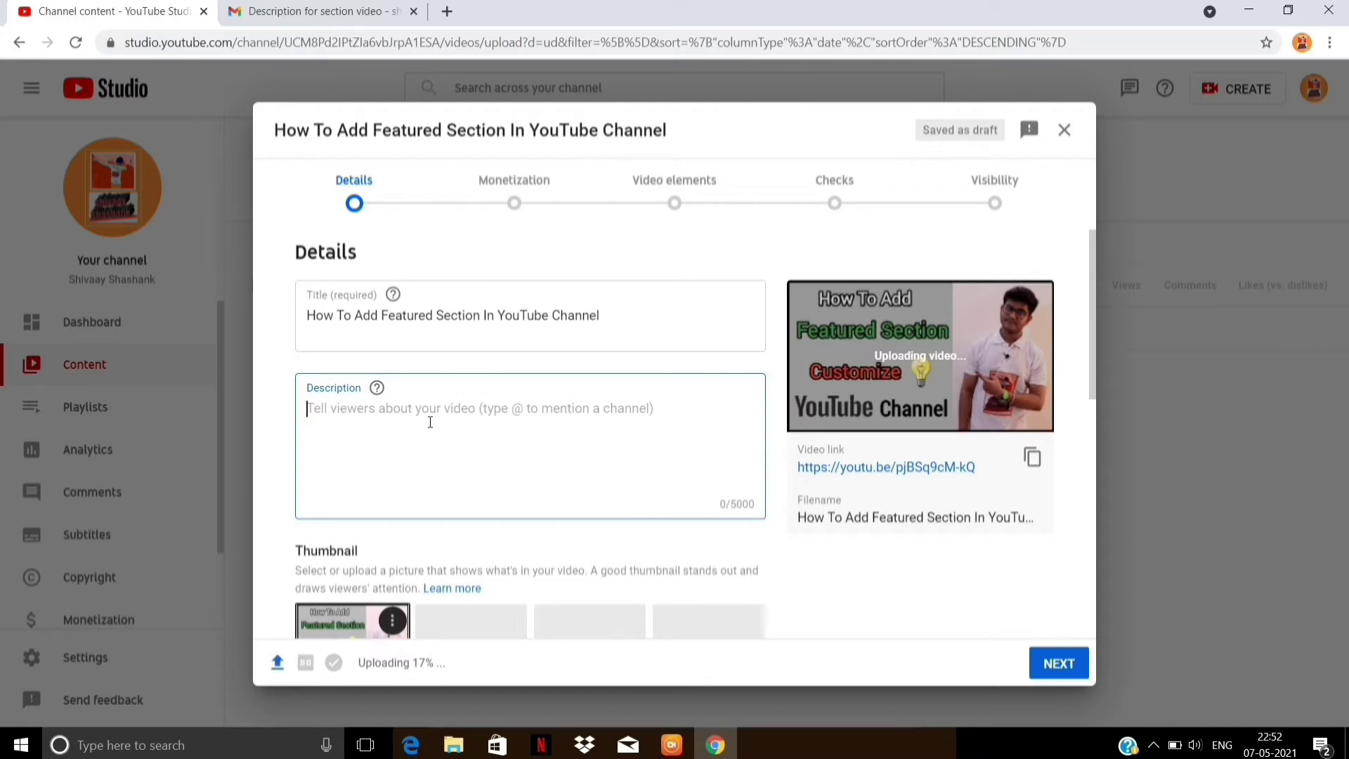
Step: Paste the full prepared description with timestamps, links and hashtags
key("ctrl+v")
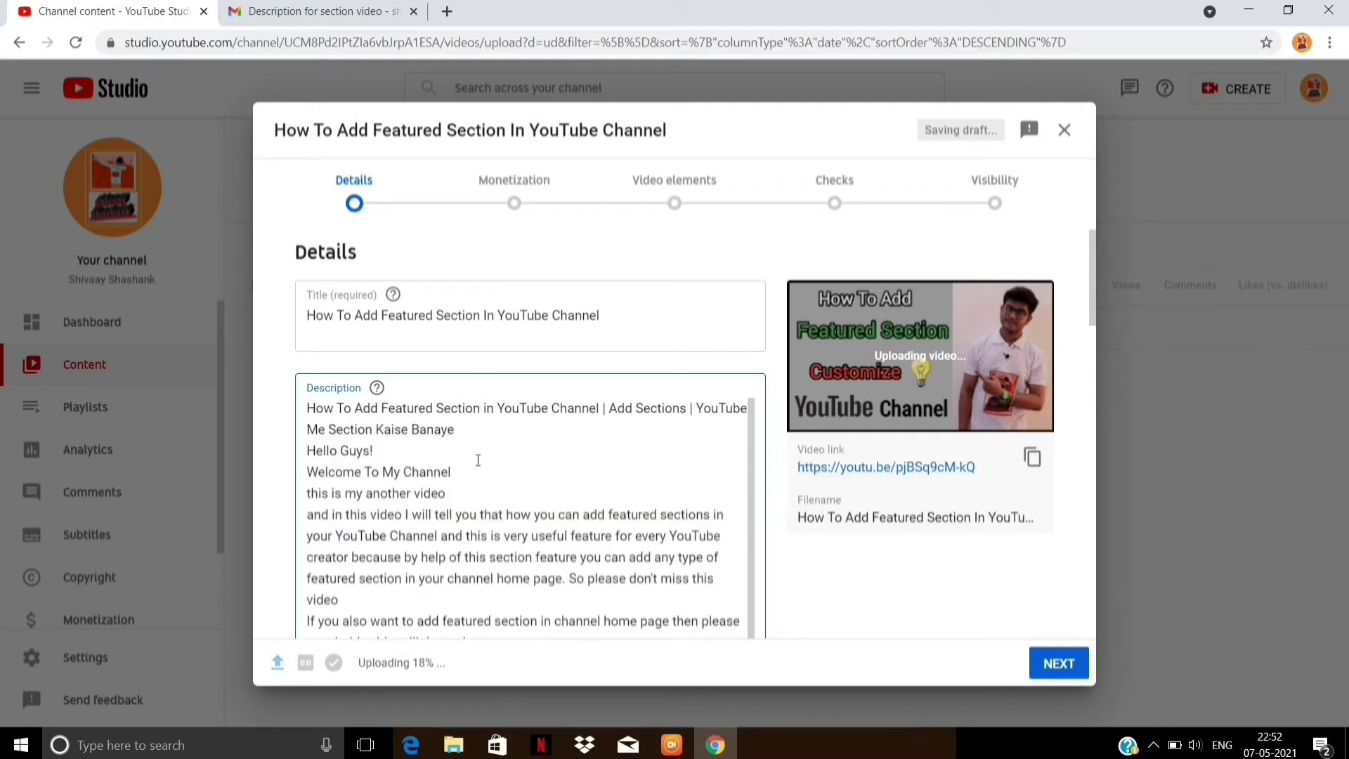
scroll(481, 460, "down", 3)
scroll(480, 464, "down", 2)
scroll(479, 467, "down", 2)
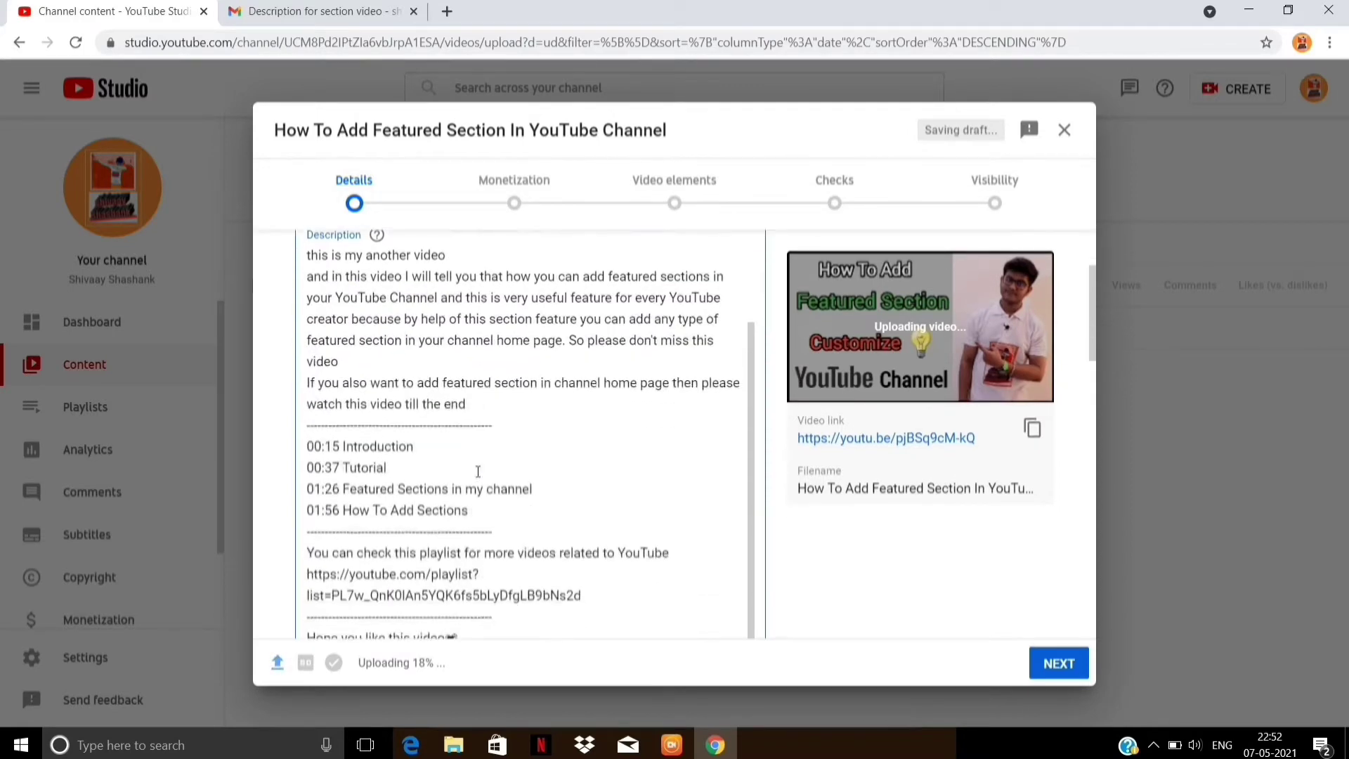
scroll(477, 470, "down", 3)
scroll(478, 471, "down", 3)
scroll(480, 475, "down", 3)
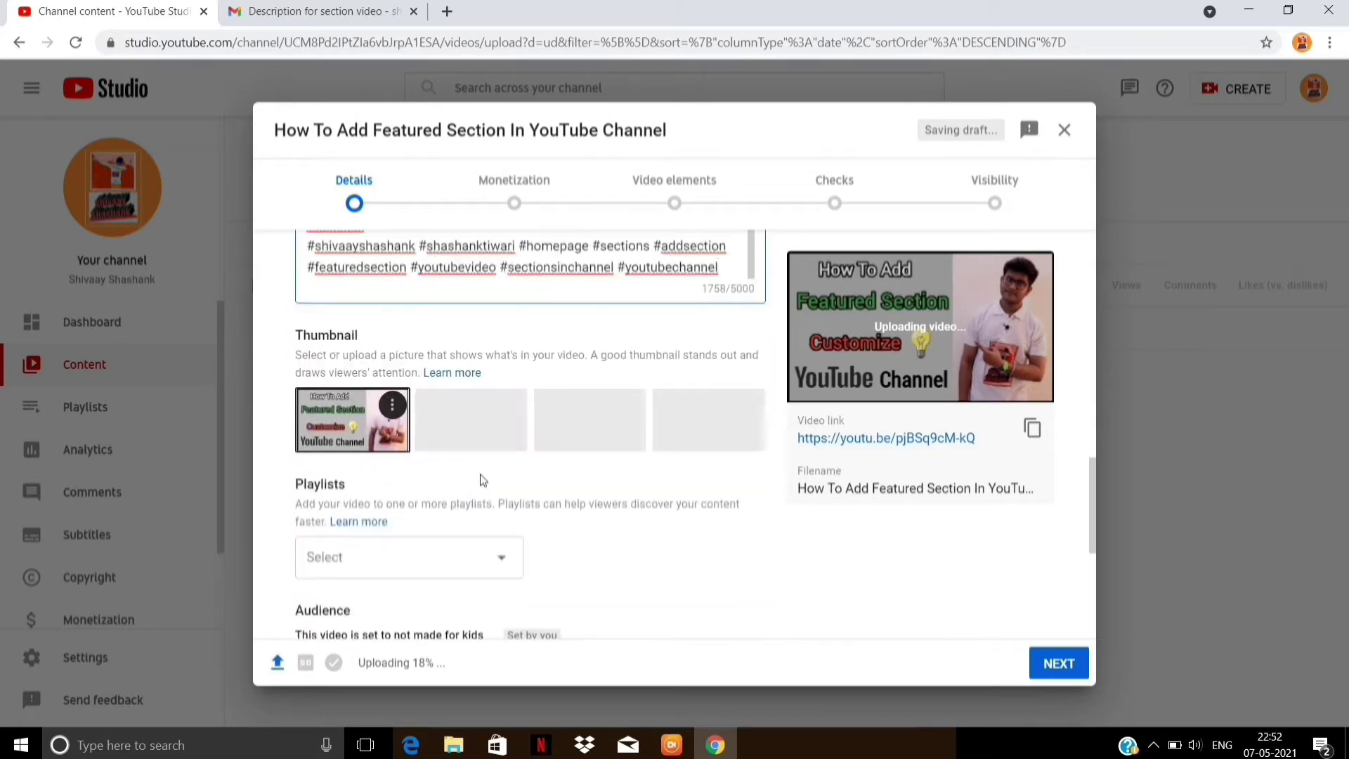
scroll(483, 480, "up", 2)
scroll(482, 480, "up", 1)
scroll(482, 479, "up", 3)
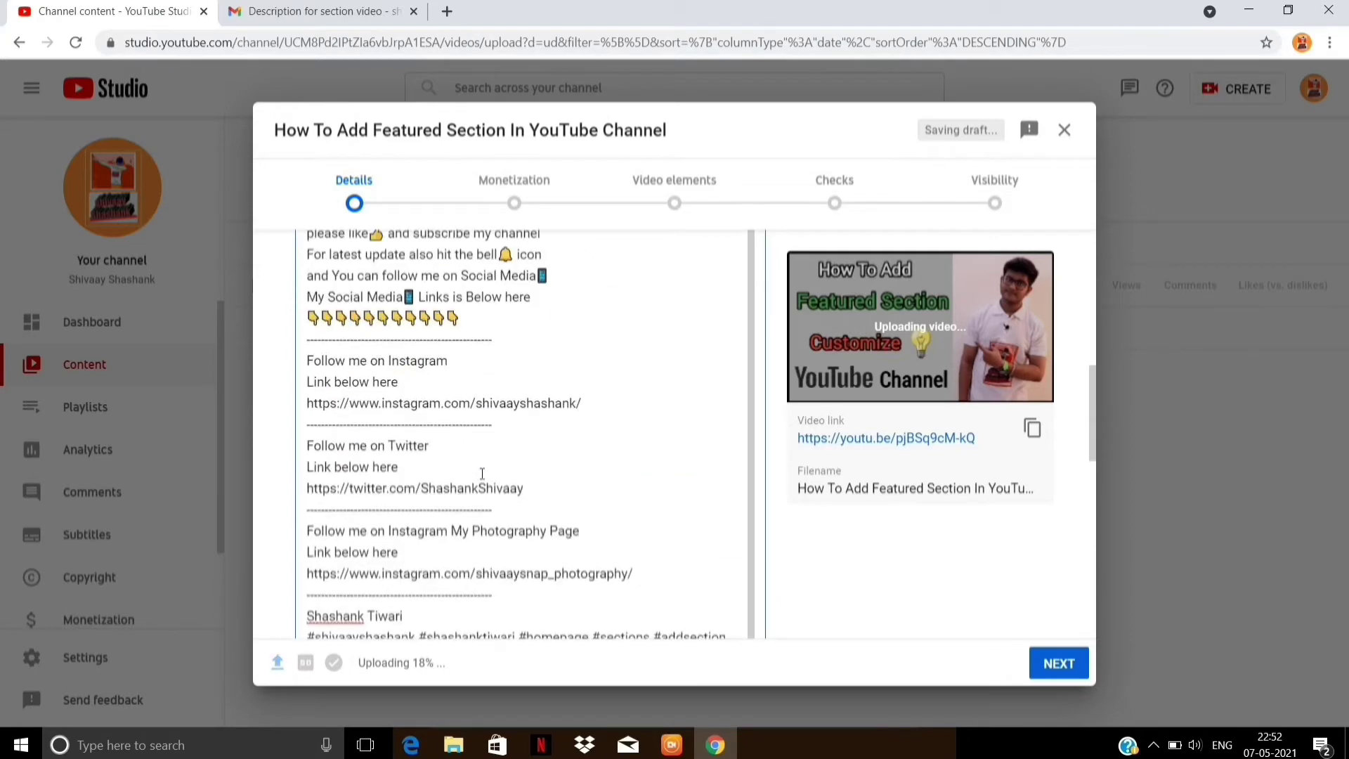
scroll(482, 473, "down", 2)
scroll(482, 472, "up", 1)
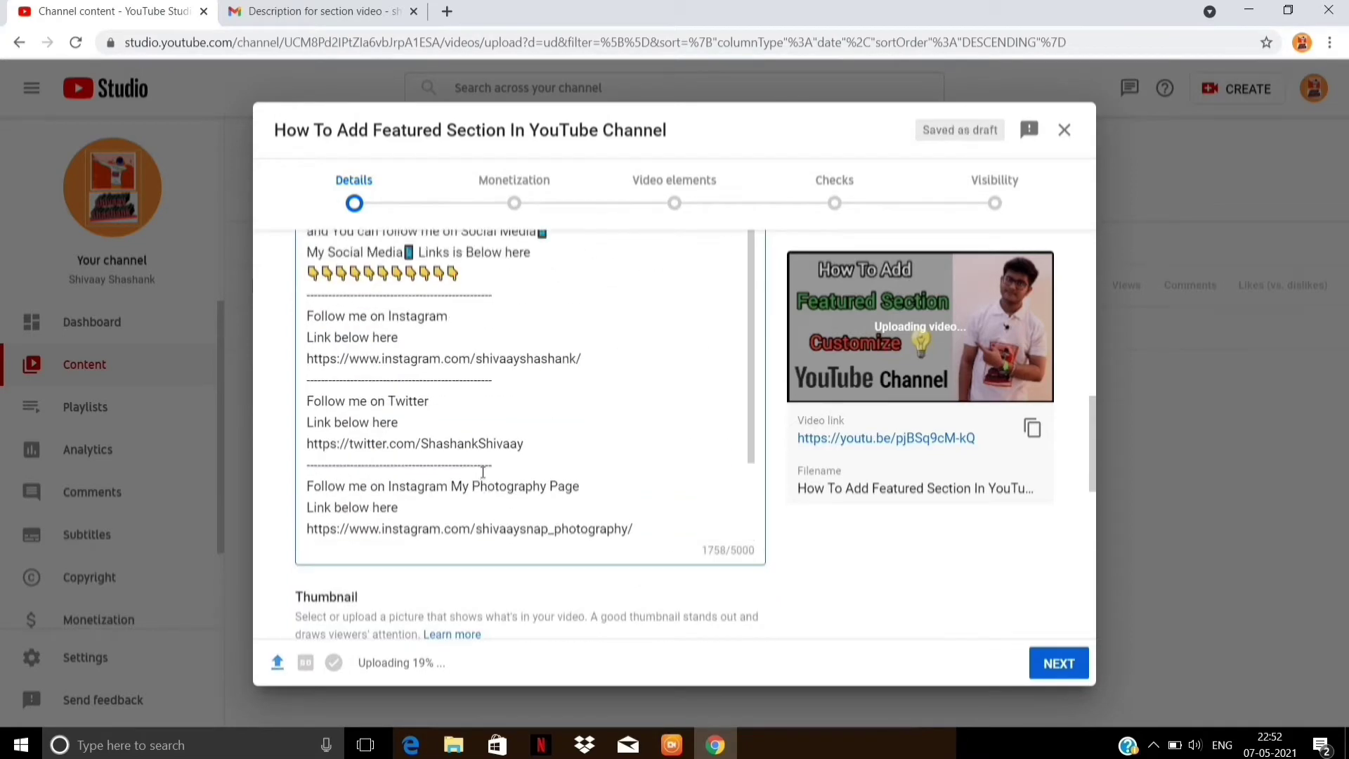
scroll(620, 457, "up", 5)
scroll(677, 425, "up", 5)
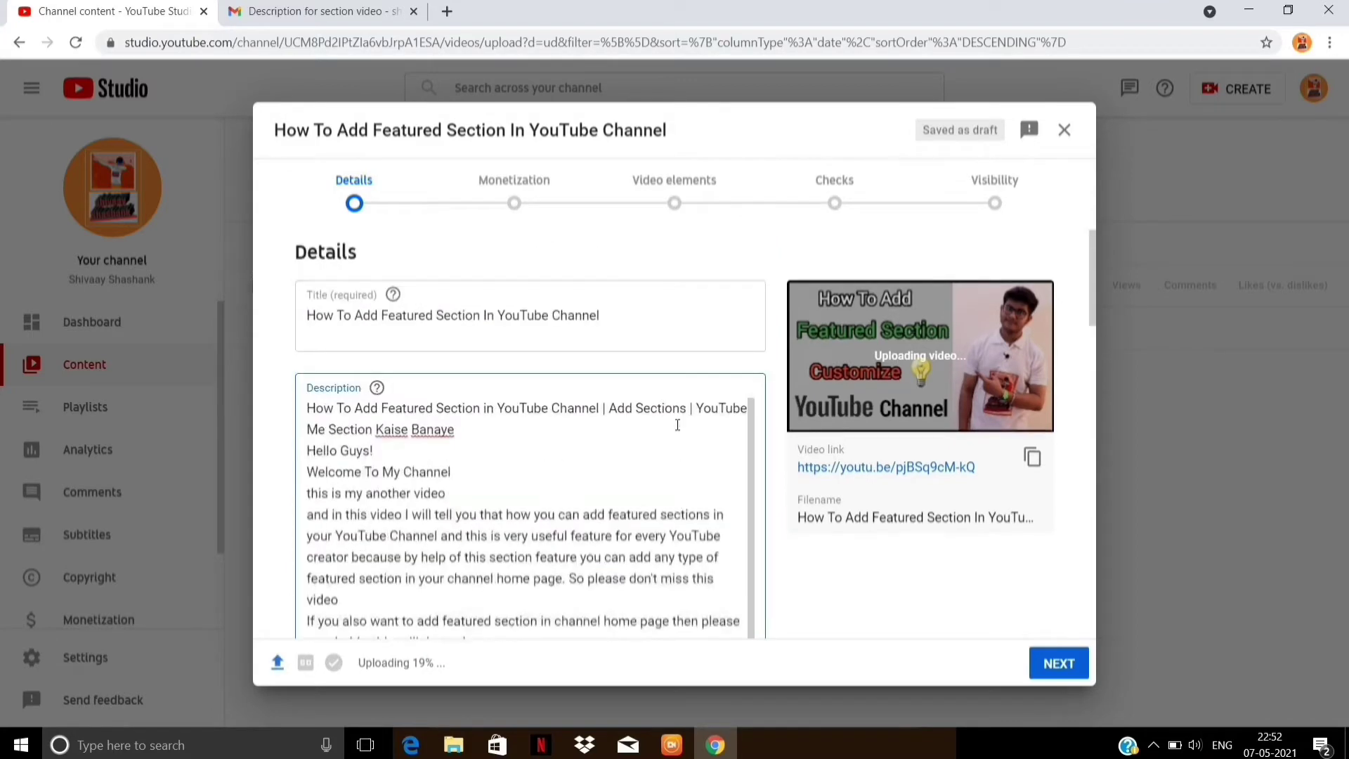
Step: Replace the title with the longer version that includes 'Add Sections'
left_click(619, 314)
key("ctrl+a")
type("How To Add Featured Section in YouTube Channel | Add Sections | YouTube Me Section Kaise Banaye")
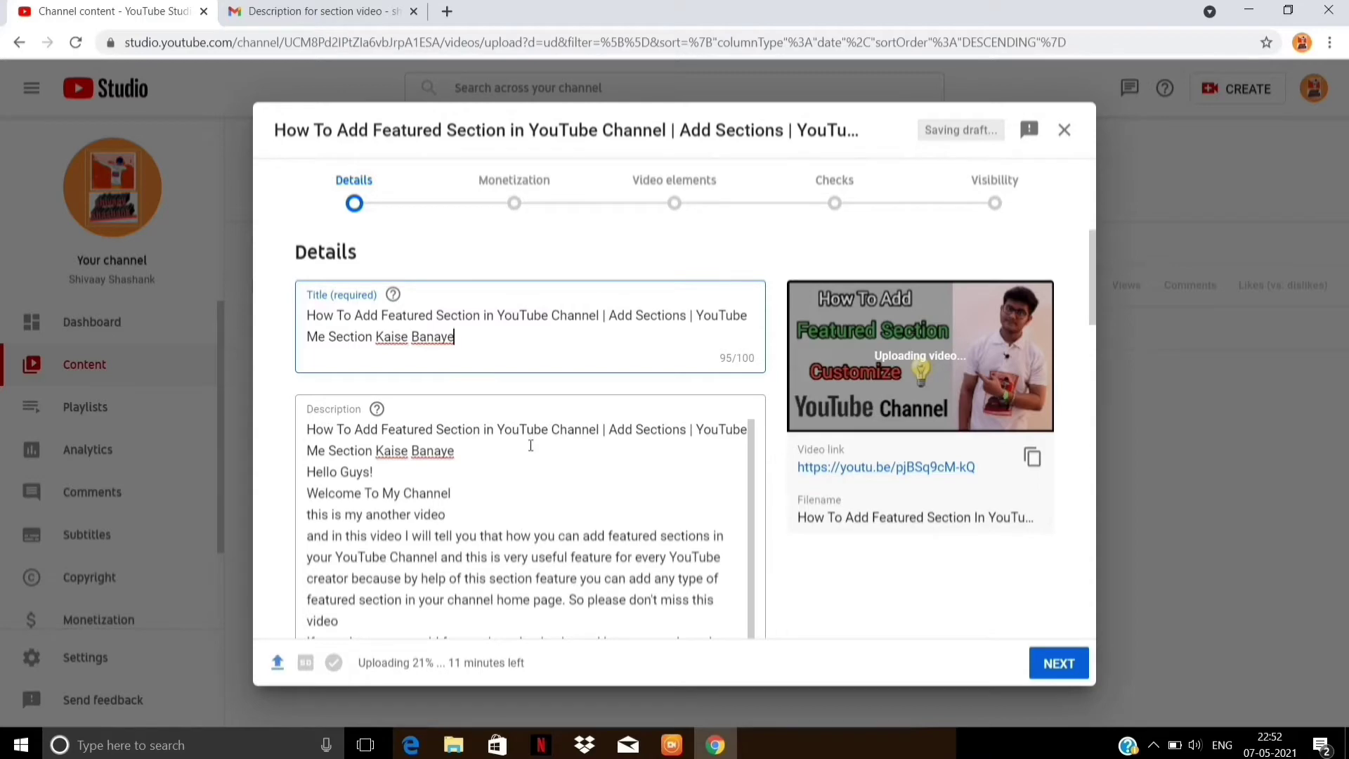
scroll(530, 445, "down", 1)
scroll(530, 446, "down", 1)
scroll(530, 446, "down", 1)
scroll(530, 447, "down", 3)
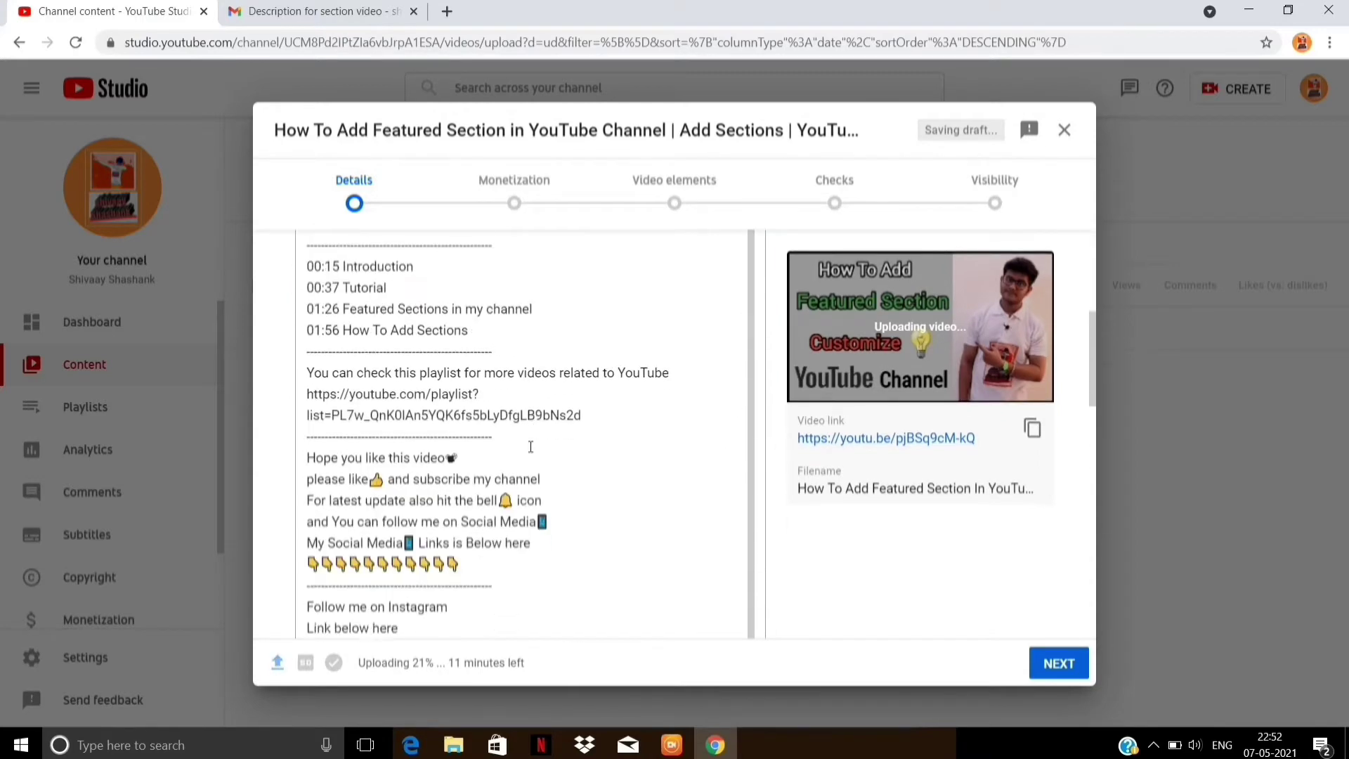
scroll(530, 447, "down", 3)
scroll(530, 447, "down", 1)
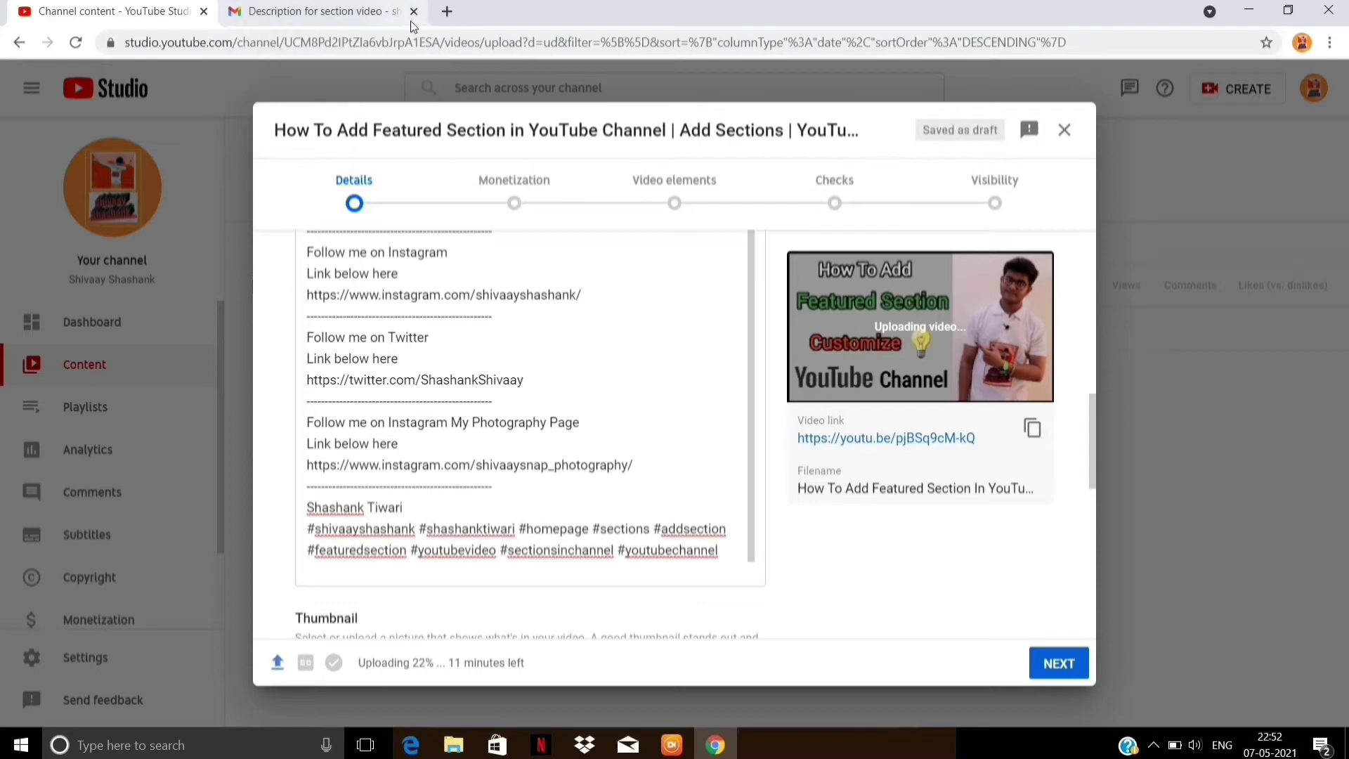
Step: Close the Gmail tab and put the video in the 'About YouTube & New updates' playlist
left_click(413, 11)
scroll(469, 303, "down", 2)
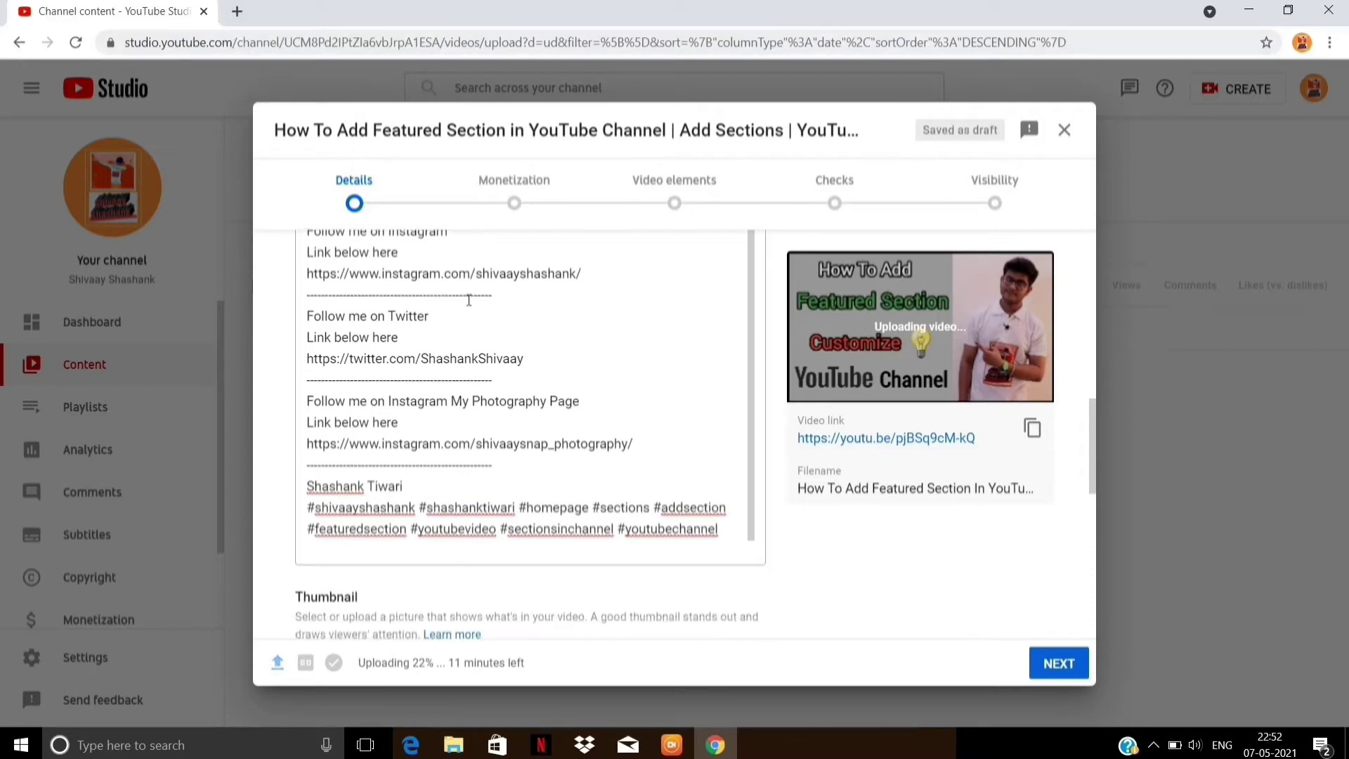
scroll(469, 303, "down", 2)
scroll(469, 304, "down", 2)
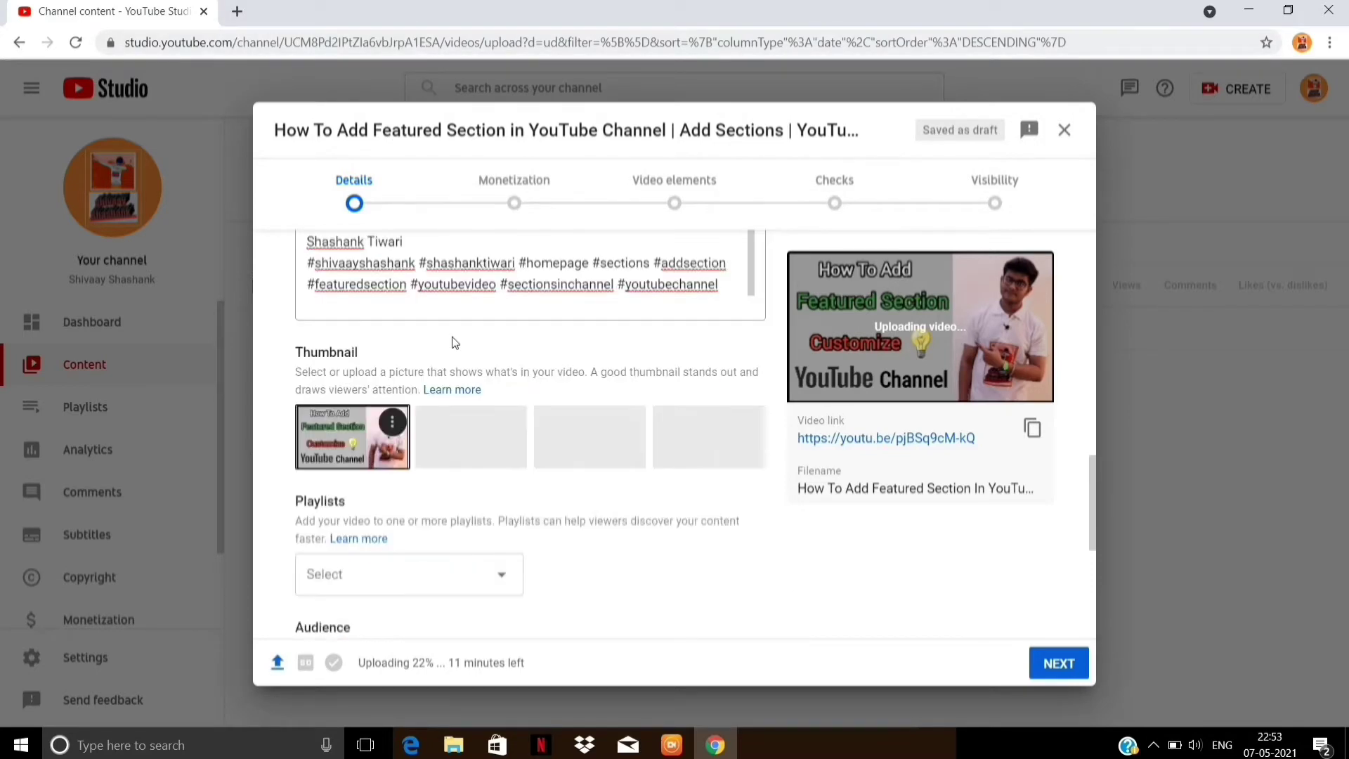
scroll(453, 342, "down", 2)
scroll(450, 340, "down", 2)
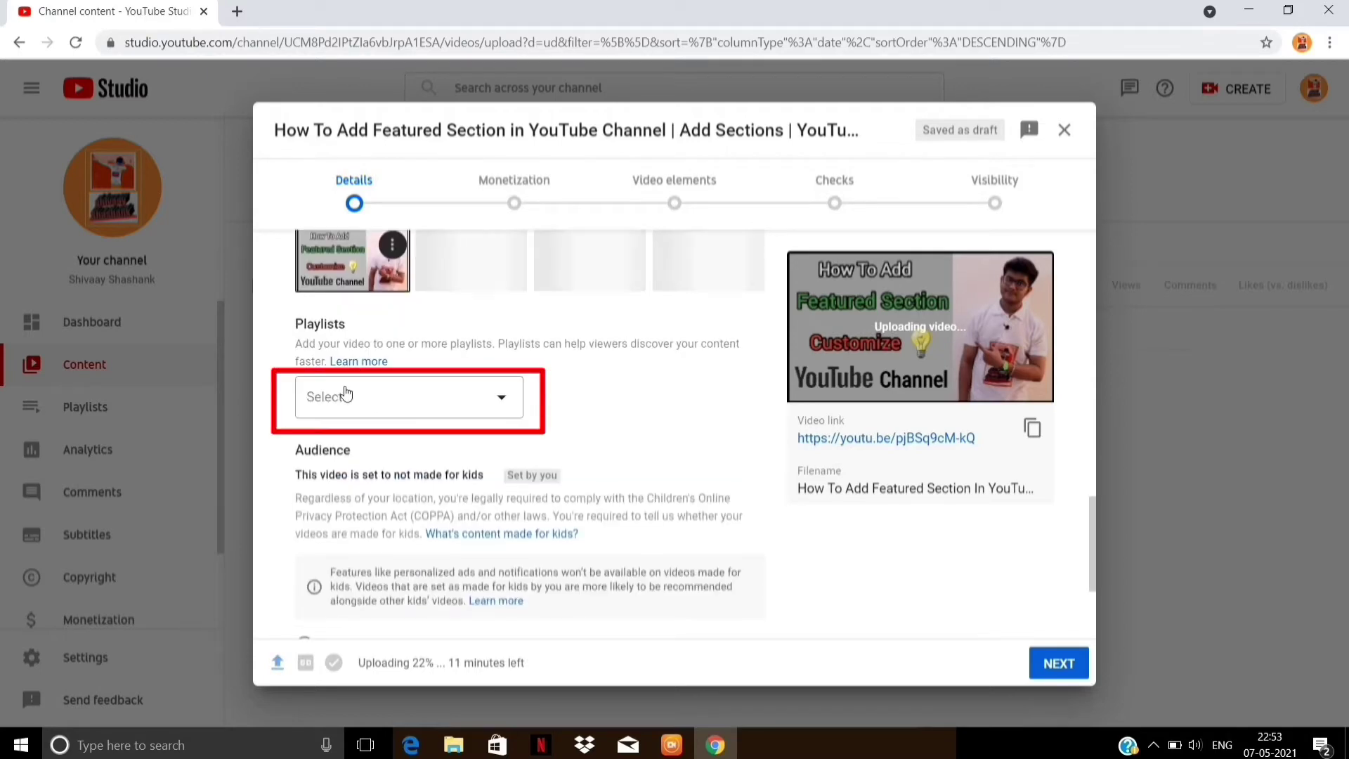
left_click(384, 396)
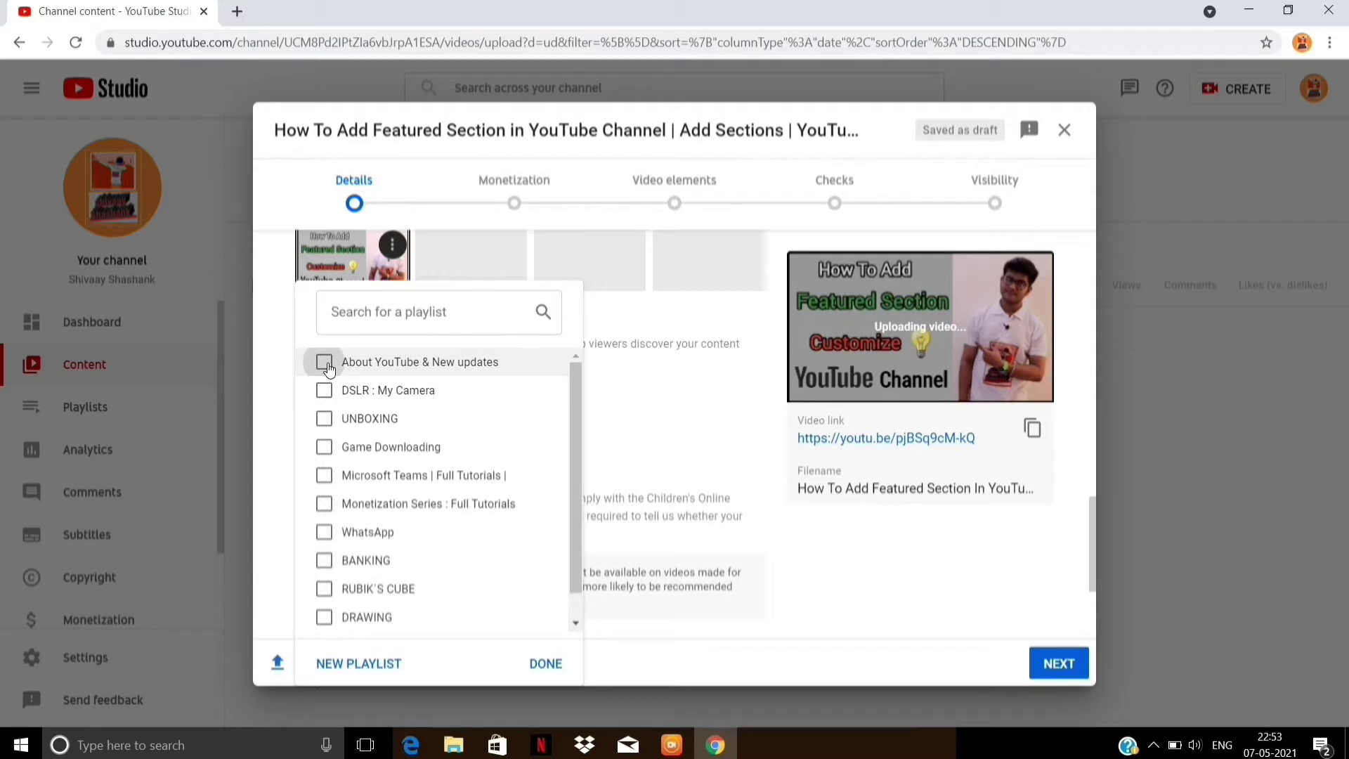
left_click(324, 362)
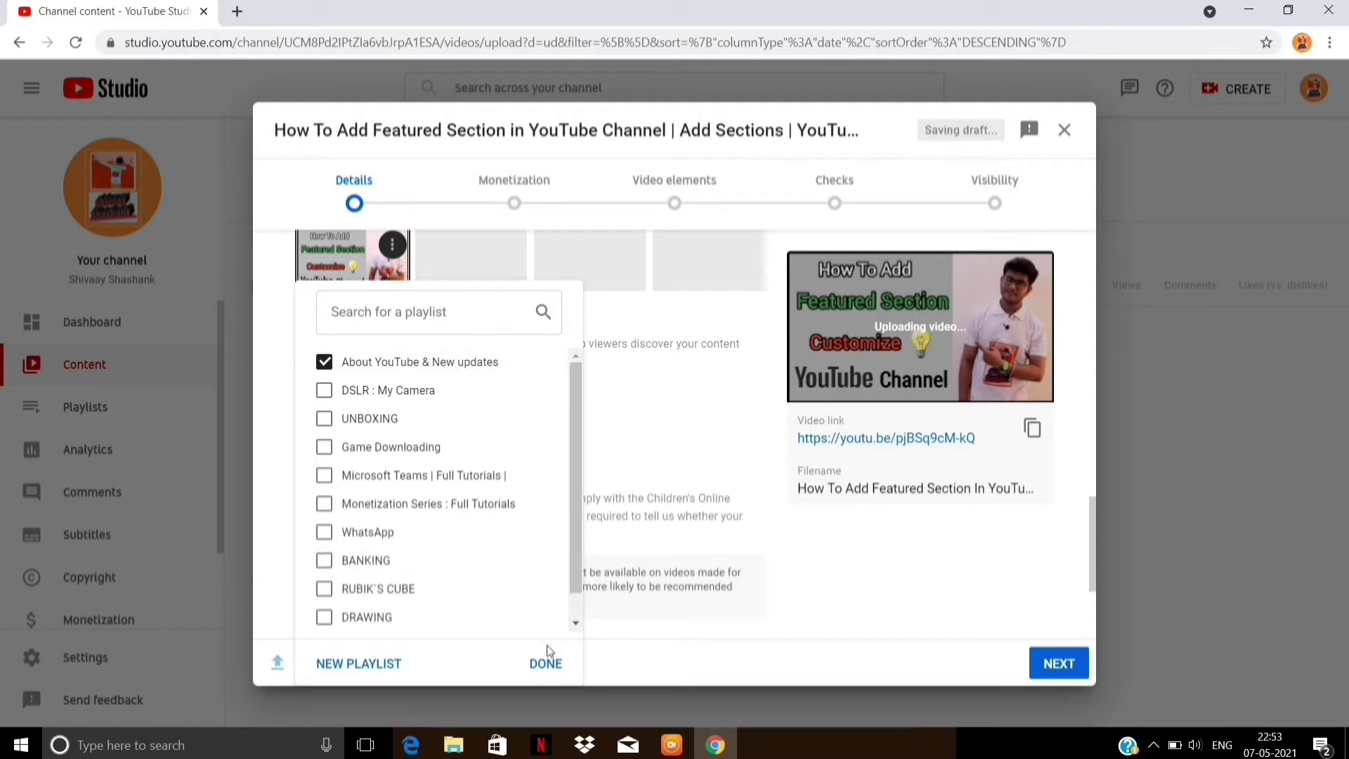
left_click(545, 661)
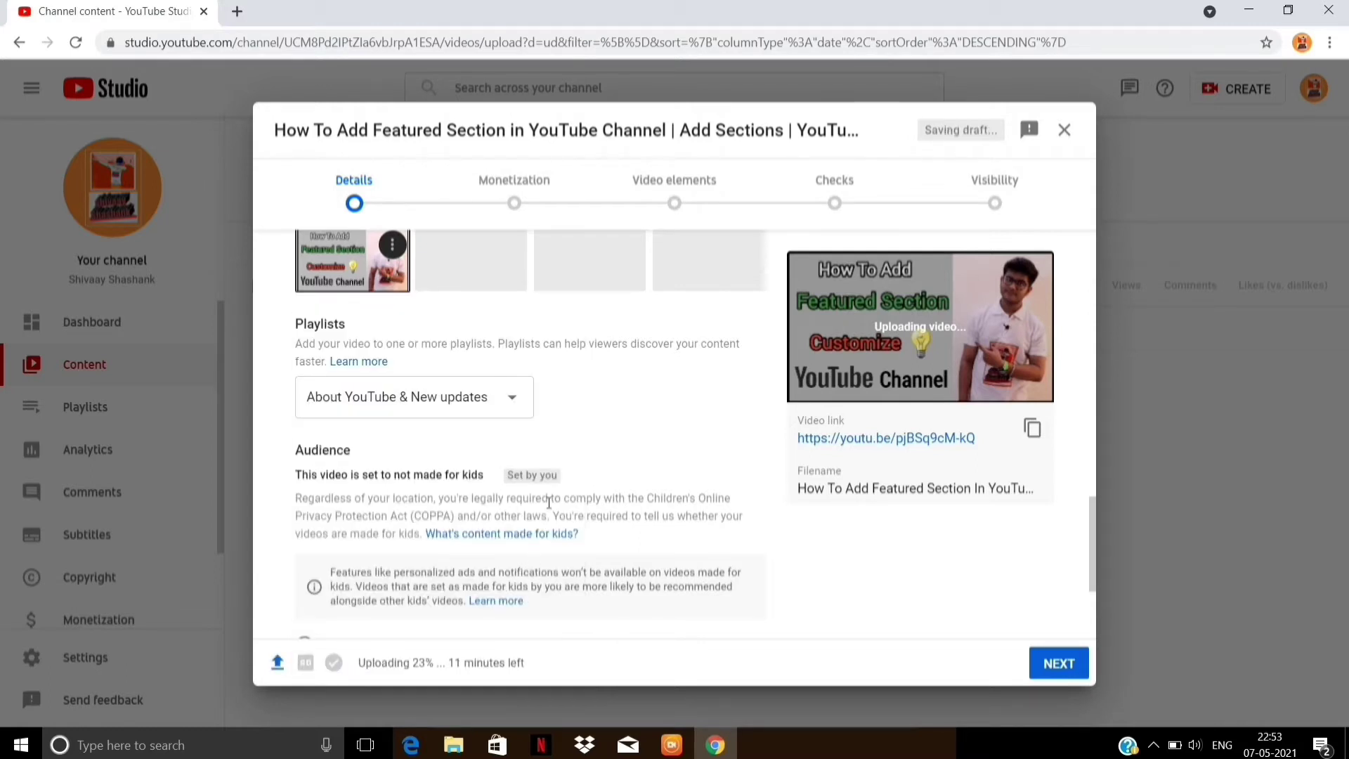
scroll(549, 503, "down", 3)
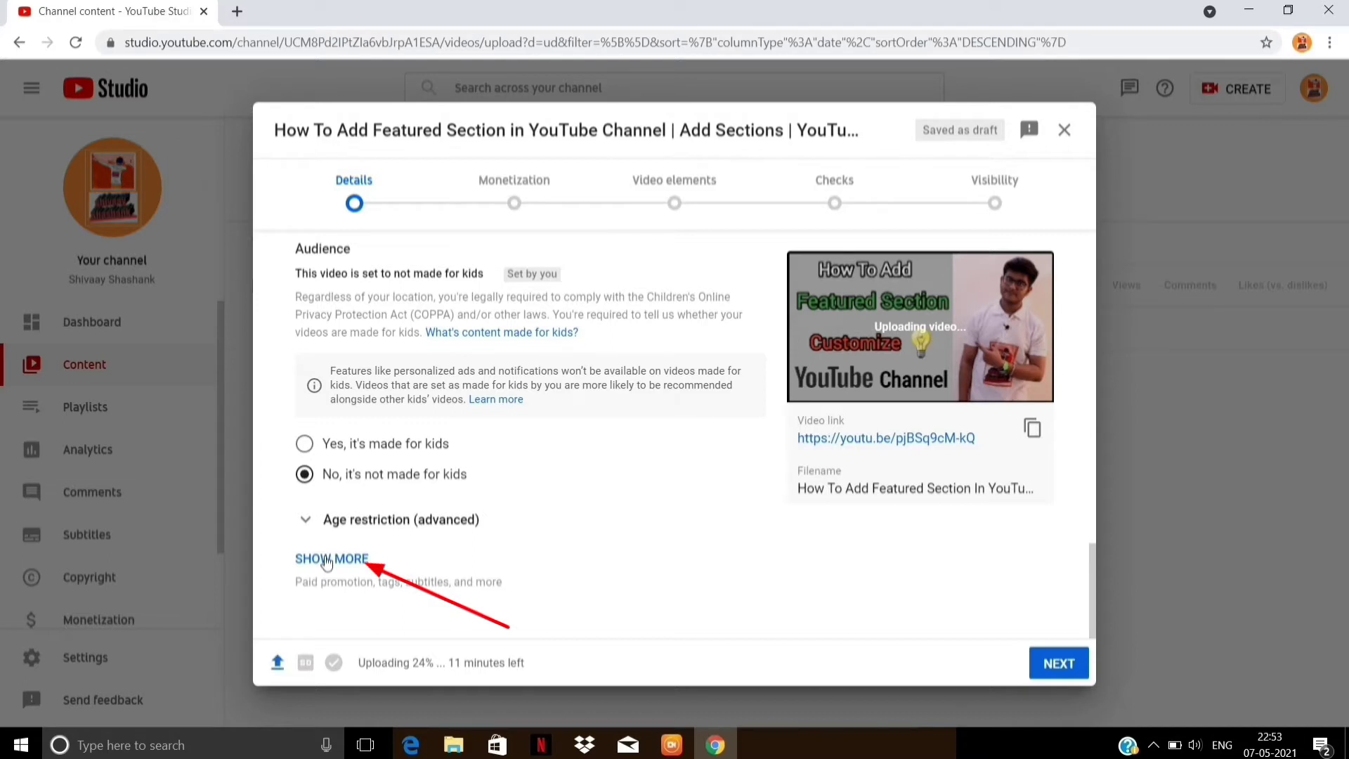
Step: Expand the advanced details and pick April 26, 2021 as the recording date
left_click(326, 560)
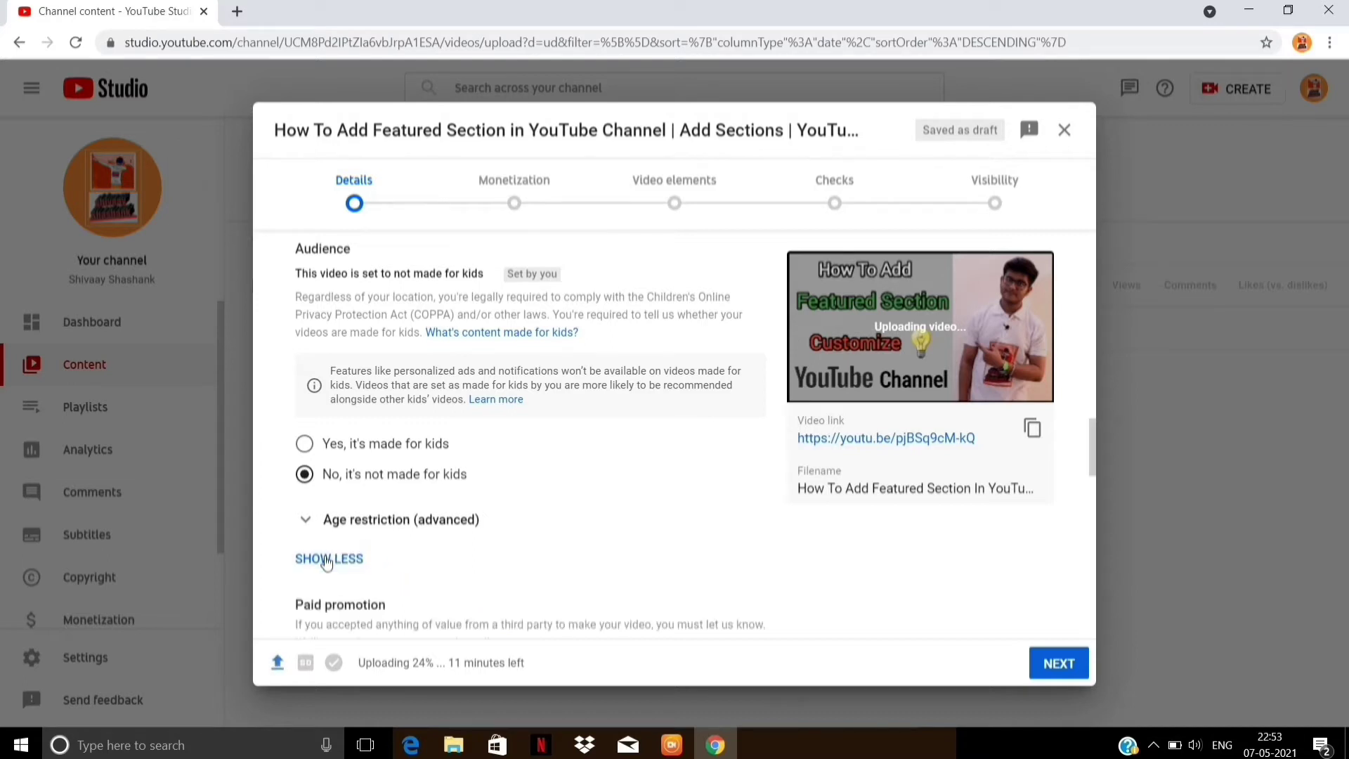
scroll(421, 546, "down", 3)
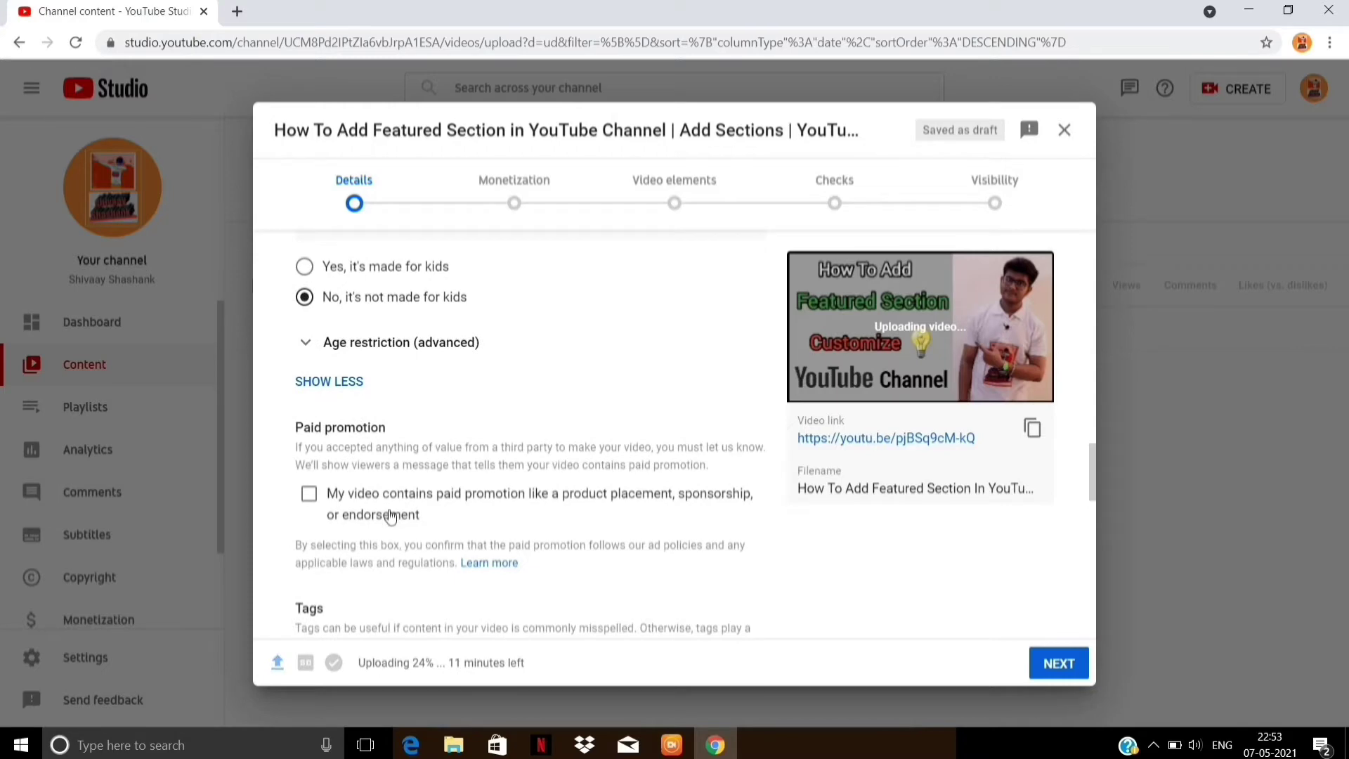
scroll(358, 508, "down", 2)
scroll(383, 500, "down", 3)
scroll(383, 499, "down", 2)
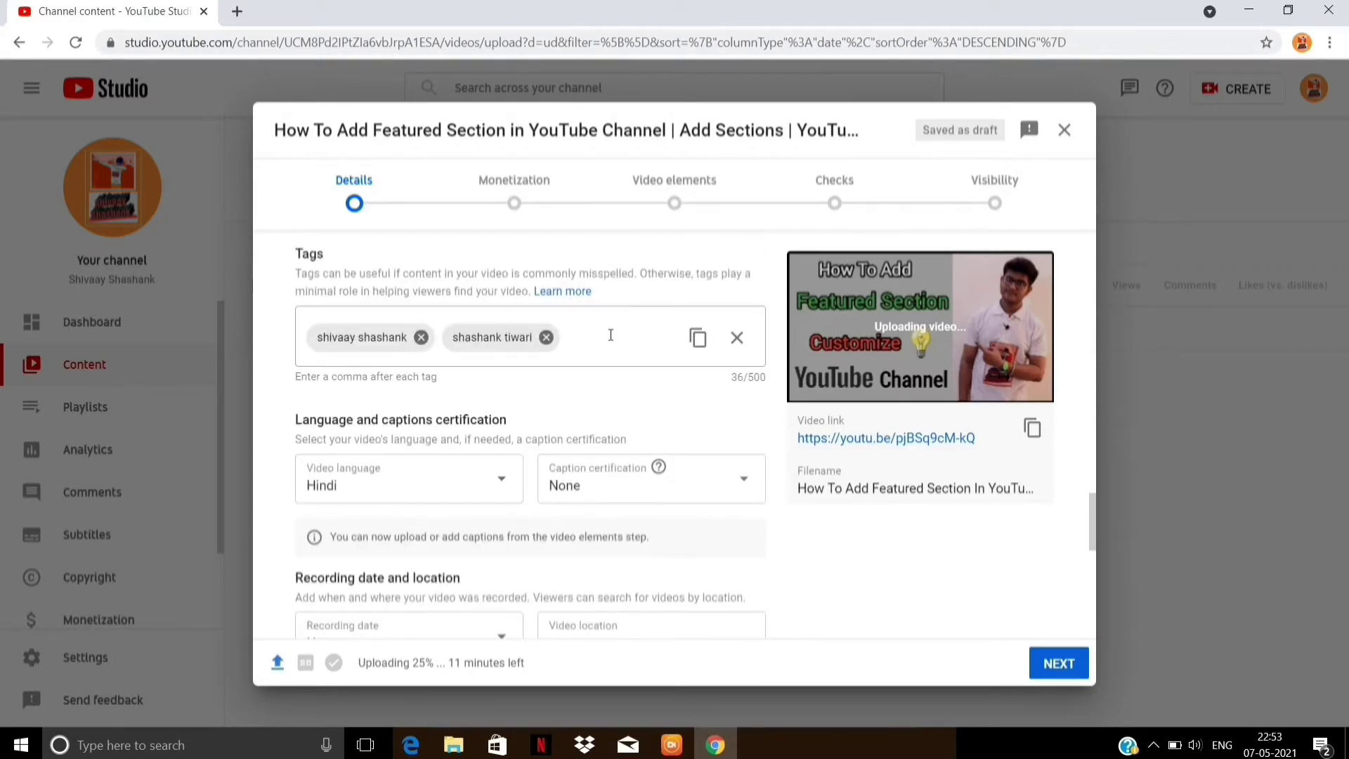
scroll(608, 340, "down", 2)
scroll(583, 351, "down", 2)
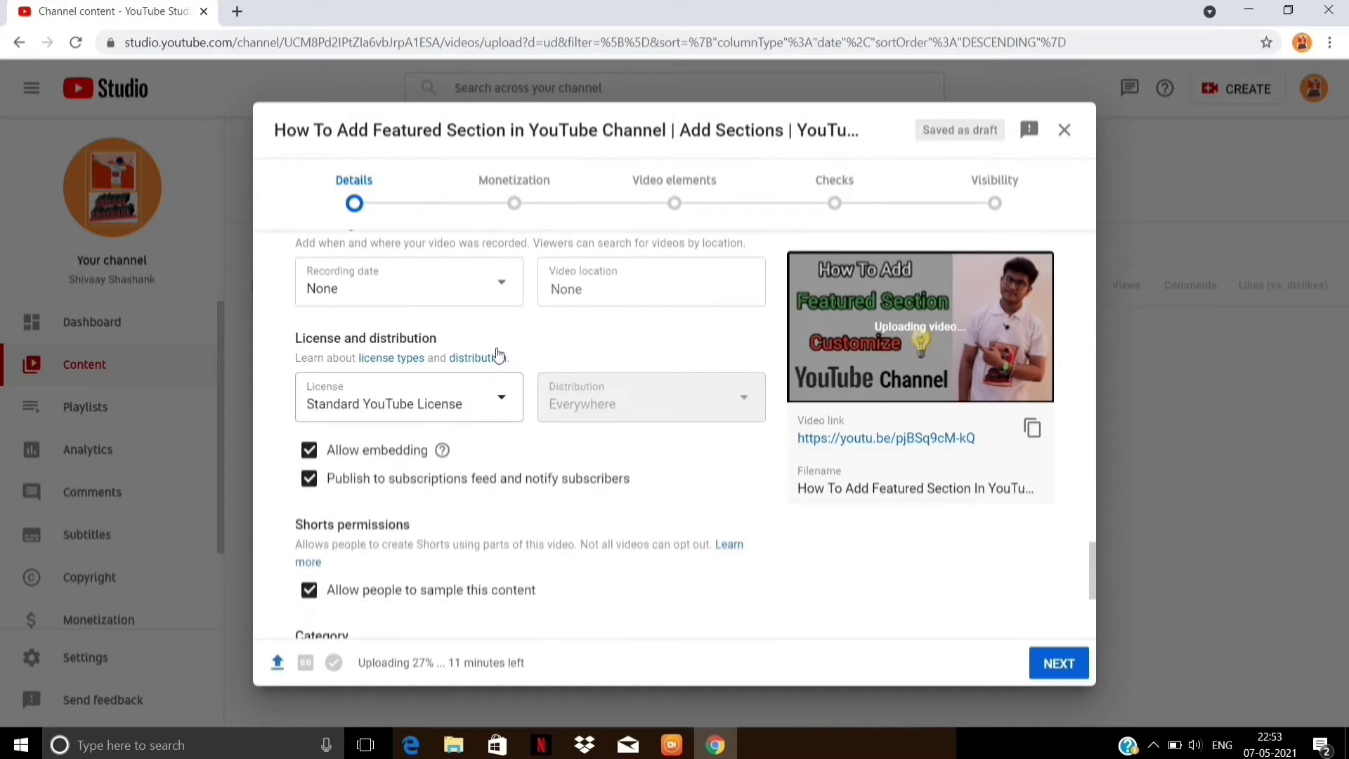
left_click(455, 297)
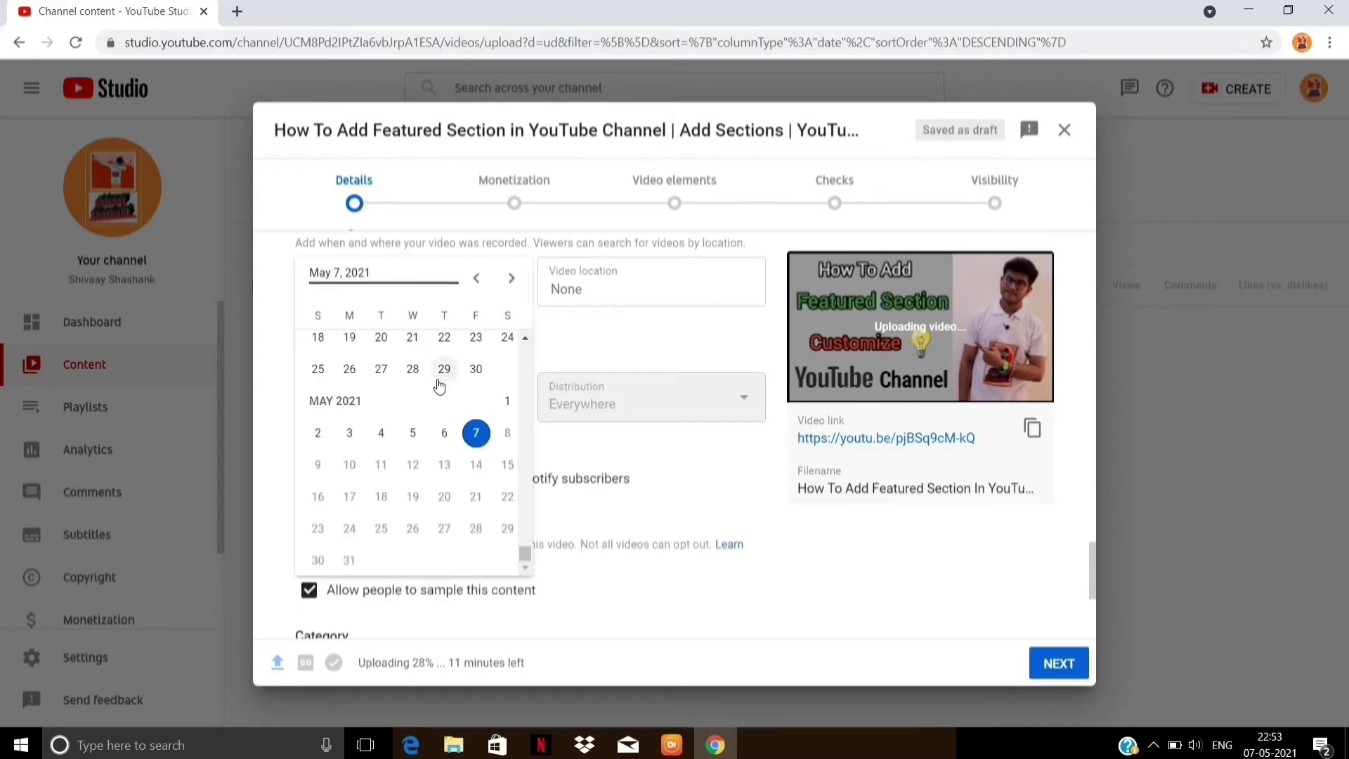
left_click(349, 369)
scroll(391, 393, "down", 2)
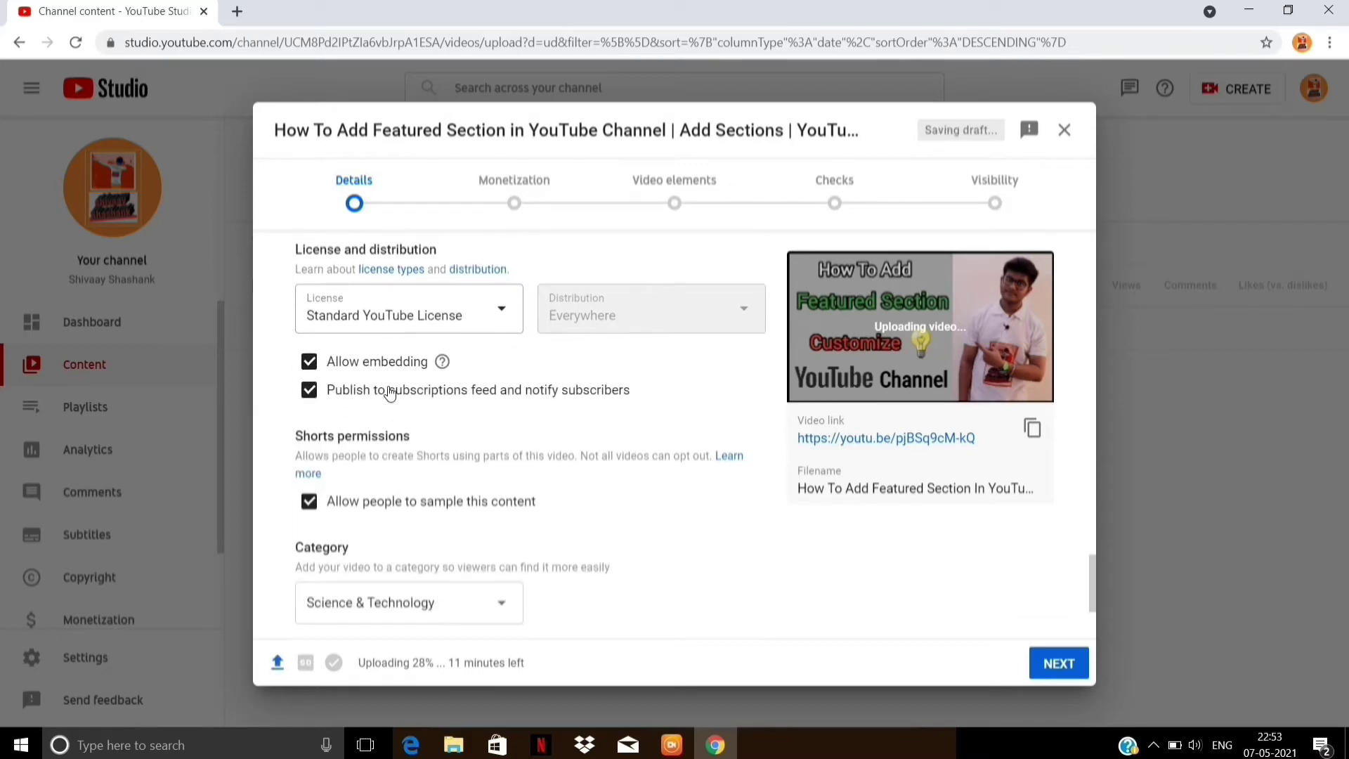
scroll(390, 393, "down", 1)
scroll(390, 393, "down", 2)
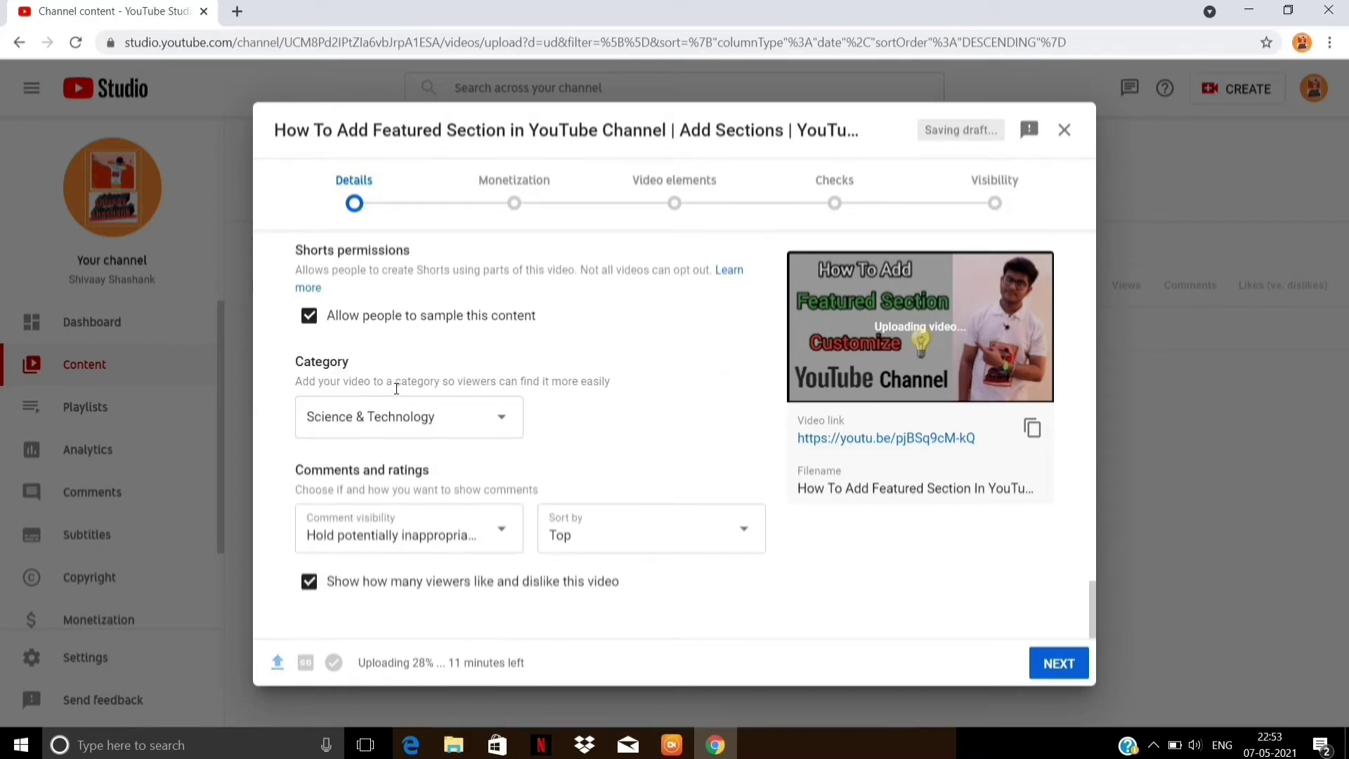
Step: Switch monetization to On, then continue to the Ad suitability step
left_click(1078, 670)
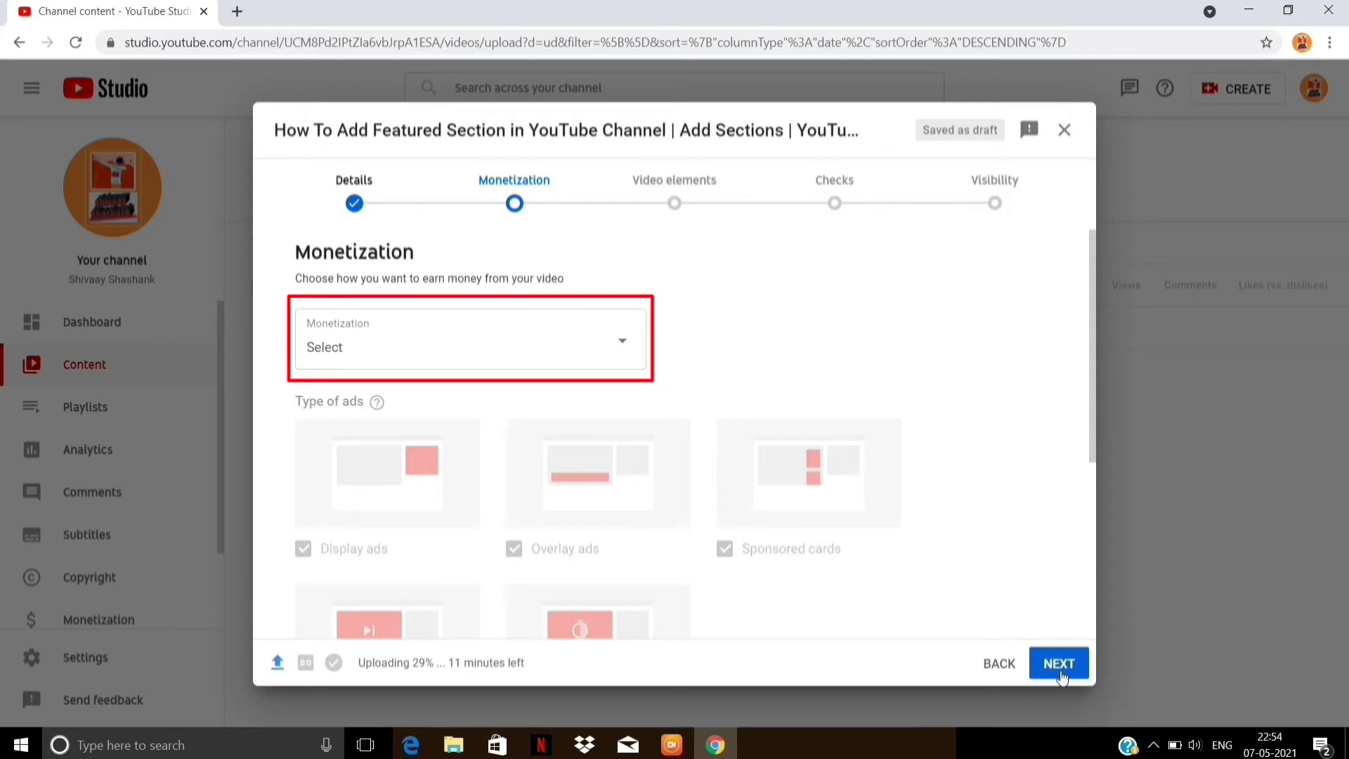
left_click(546, 349)
left_click(325, 336)
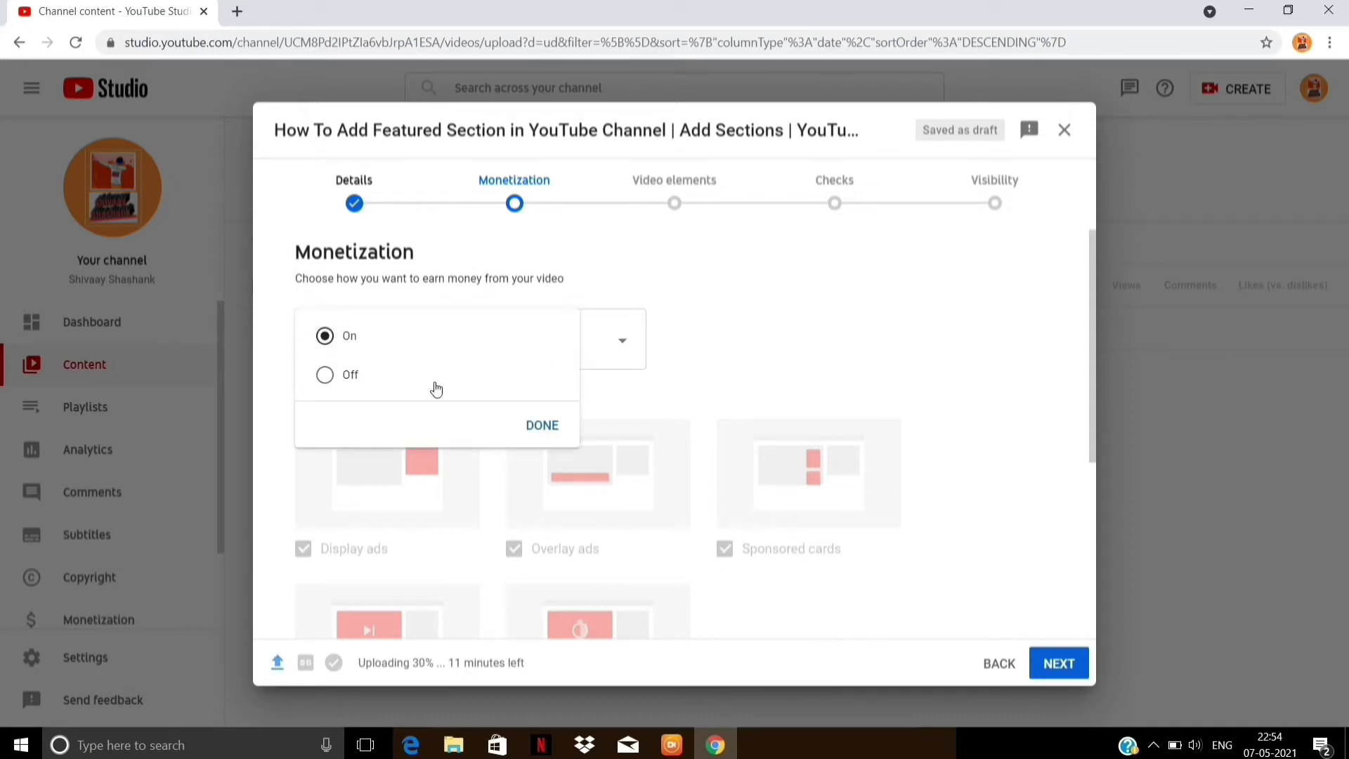
left_click(537, 430)
scroll(534, 428, "down", 4)
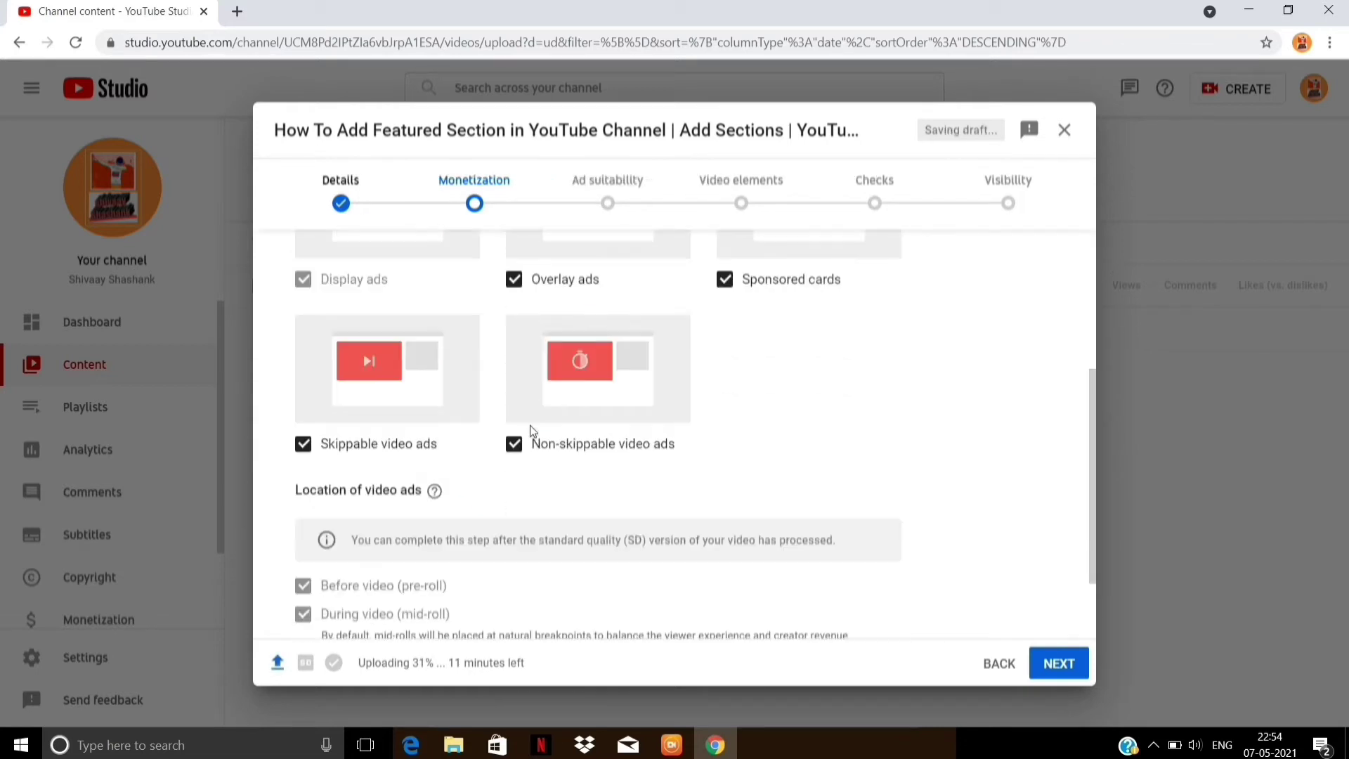
scroll(530, 424, "down", 1)
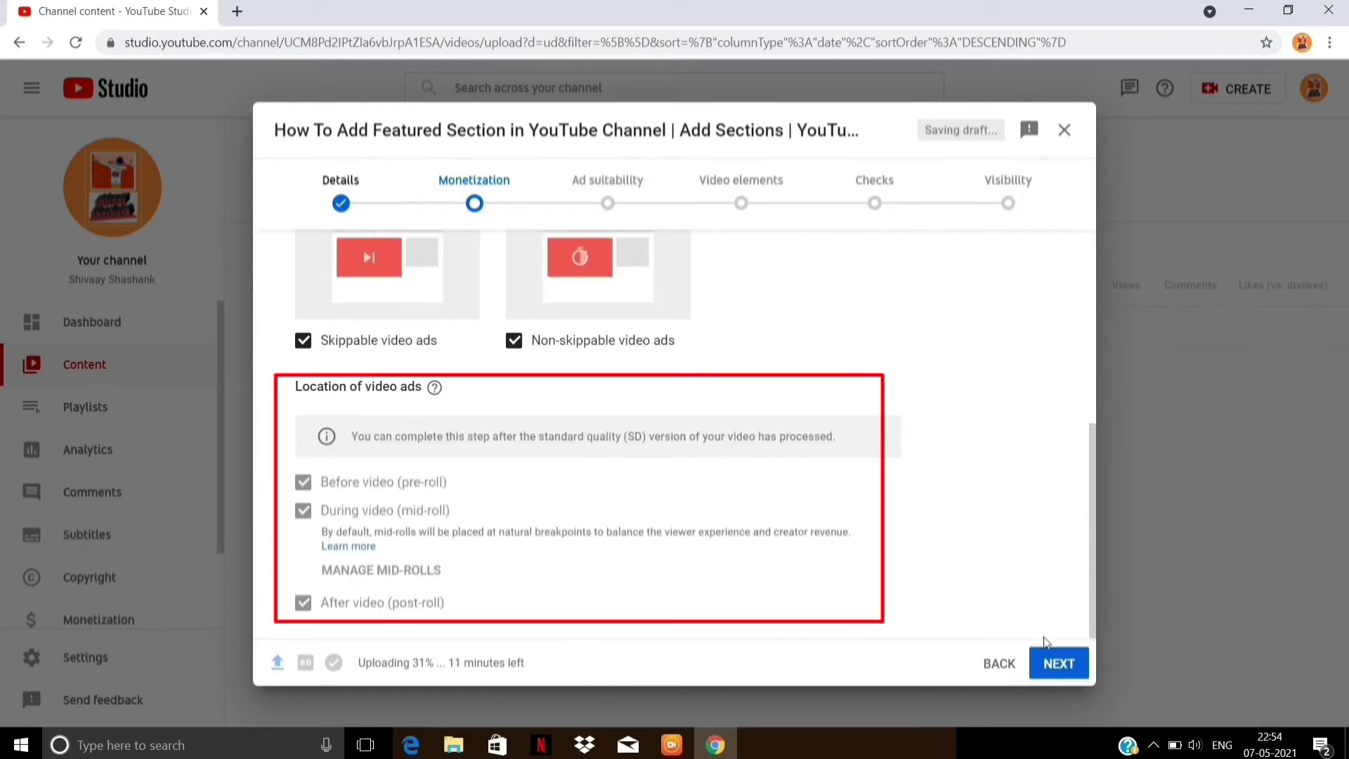
left_click(1056, 666)
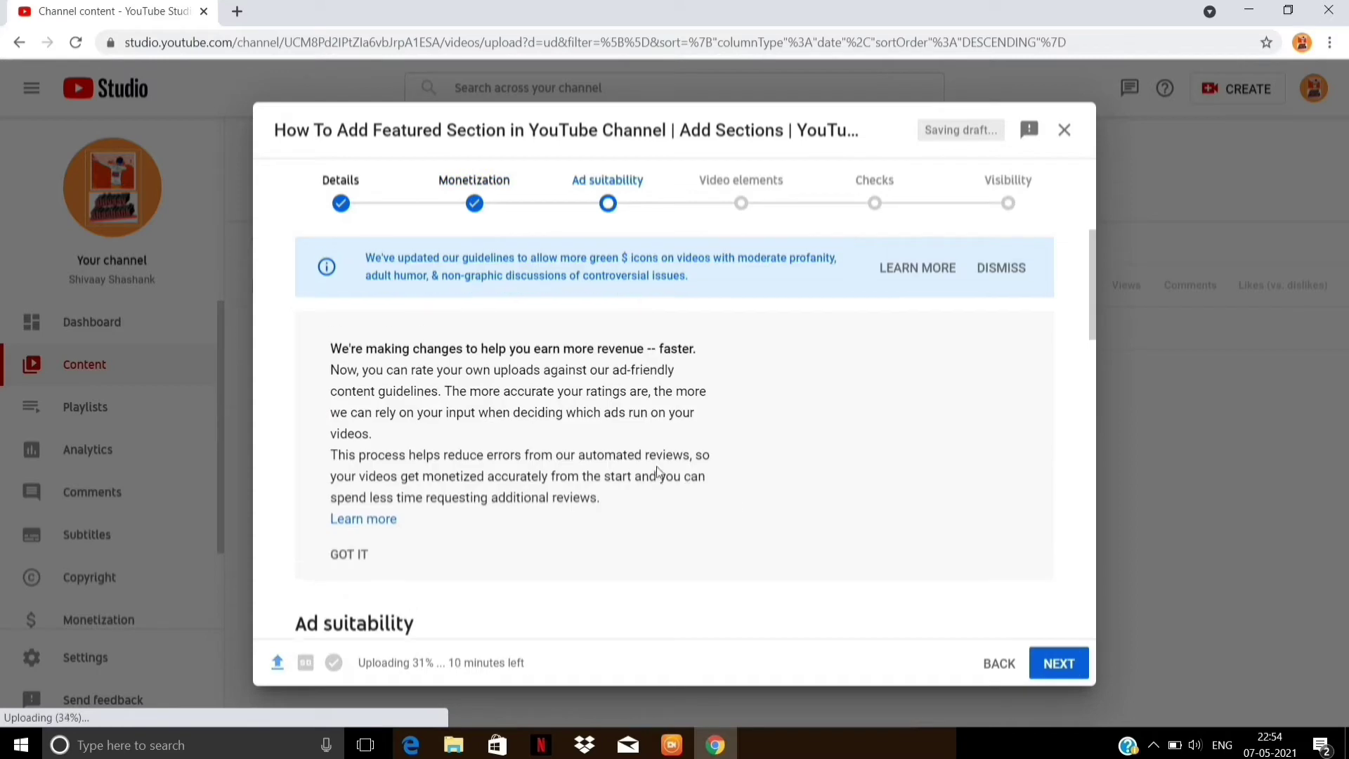
Step: Submit a 'None of the above' ad-suitability rating and continue to Video elements
scroll(657, 472, "down", 2)
scroll(653, 469, "down", 4)
scroll(618, 462, "down", 4)
scroll(594, 457, "down", 4)
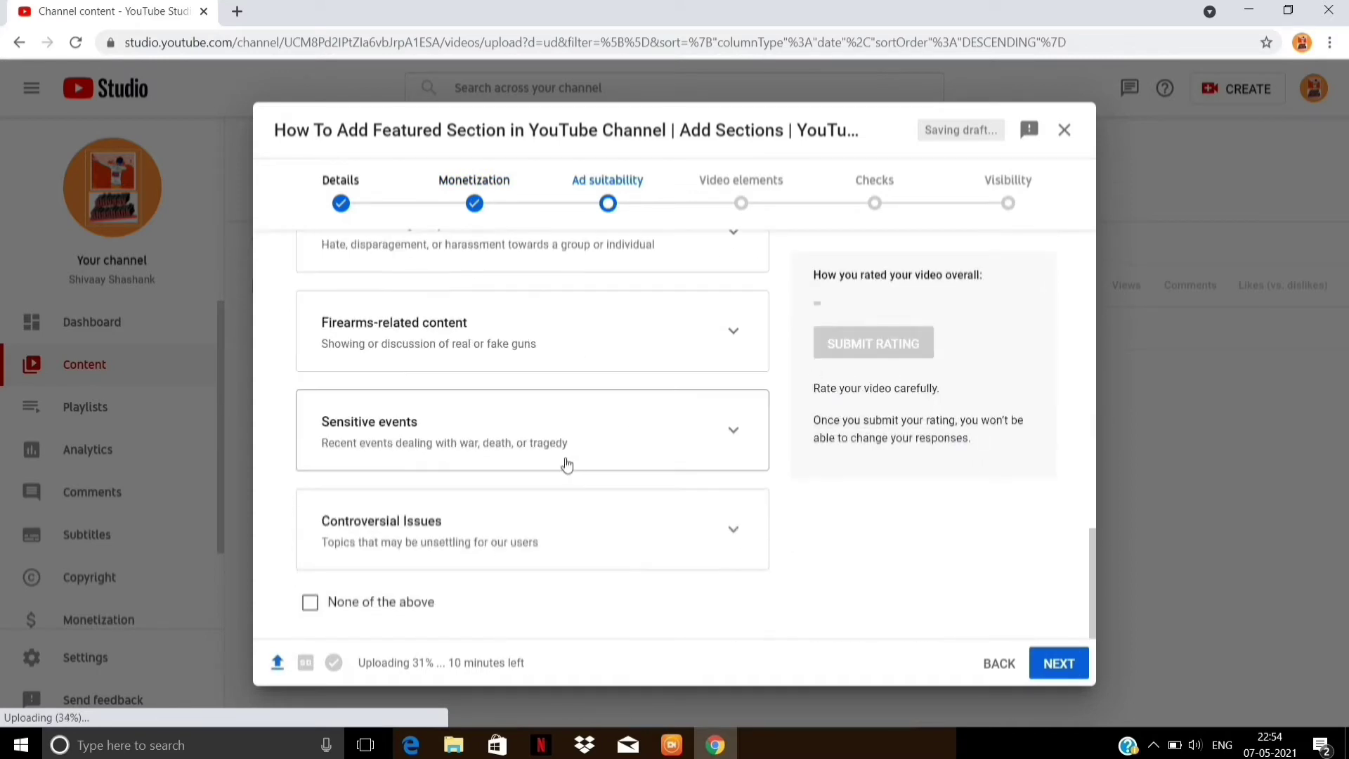
left_click(310, 602)
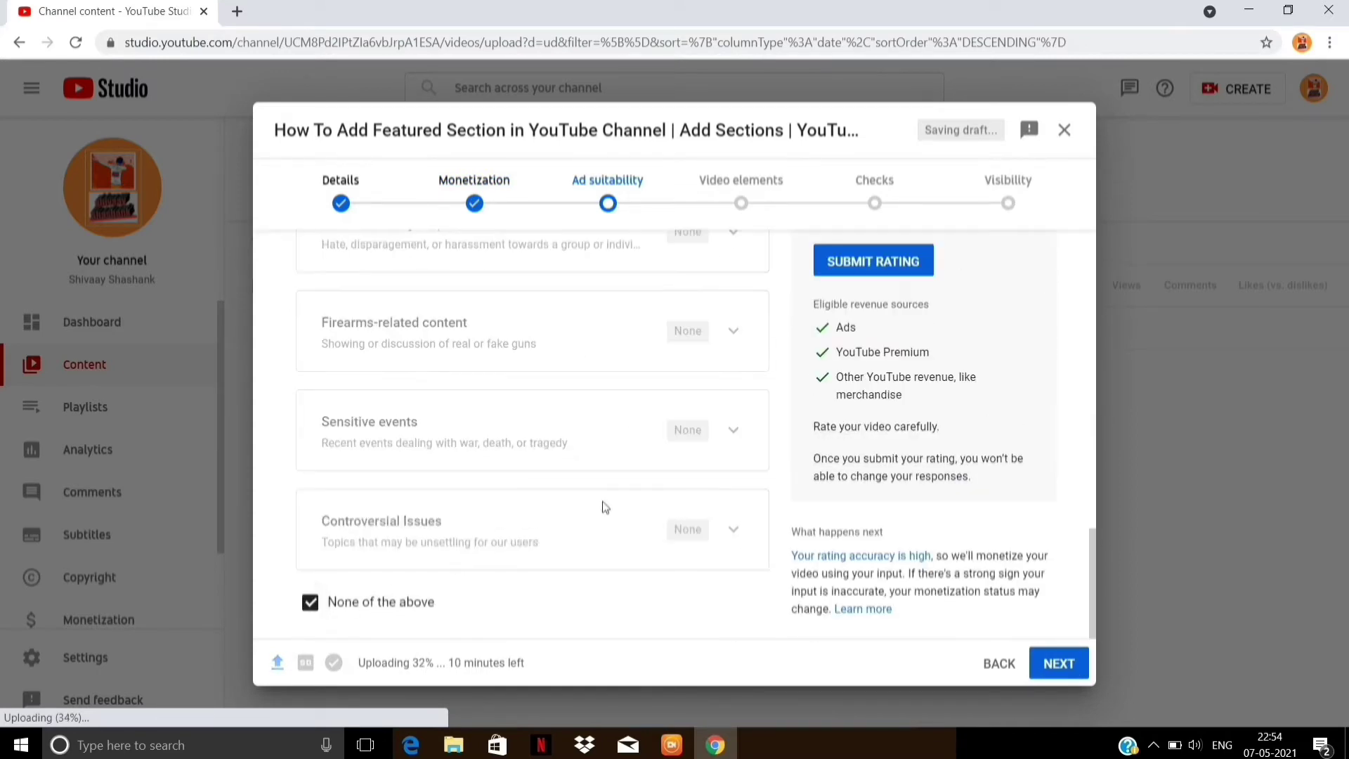
left_click(909, 263)
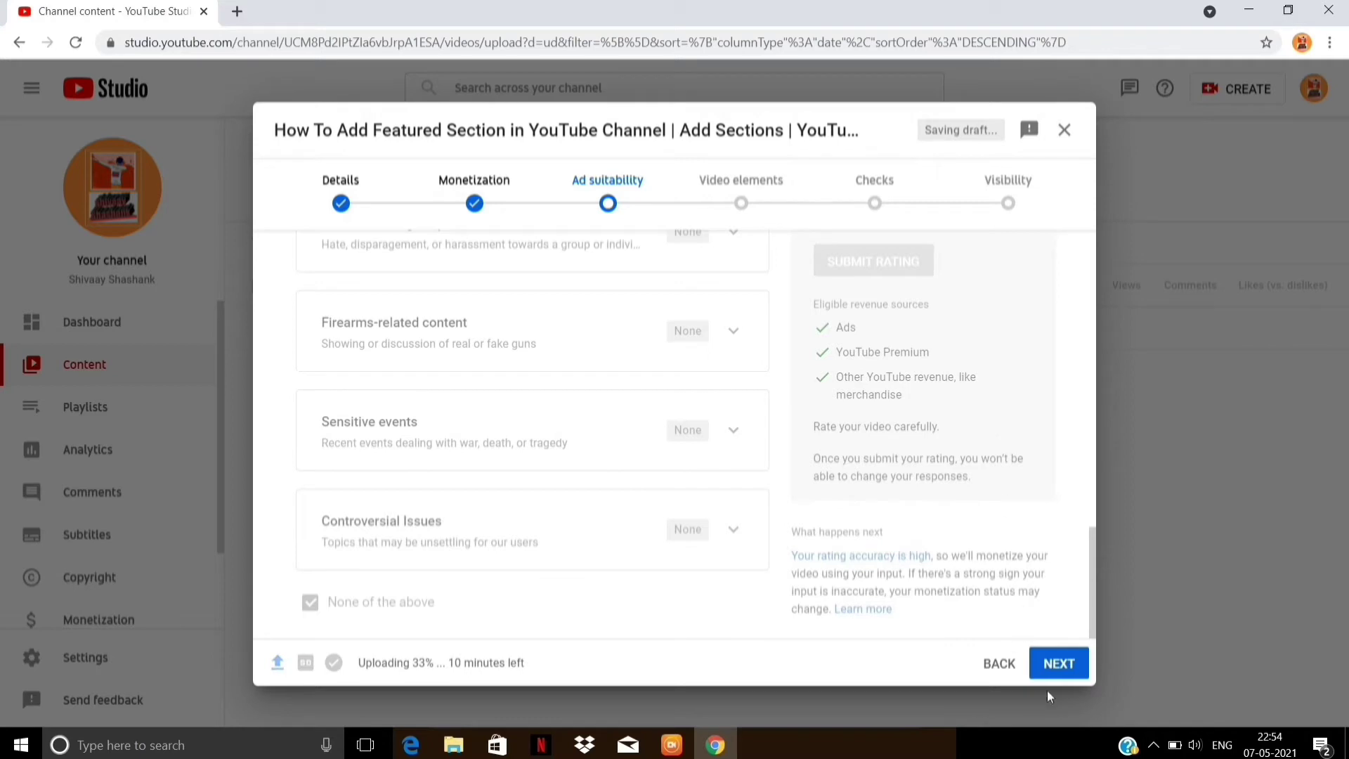
left_click(1058, 663)
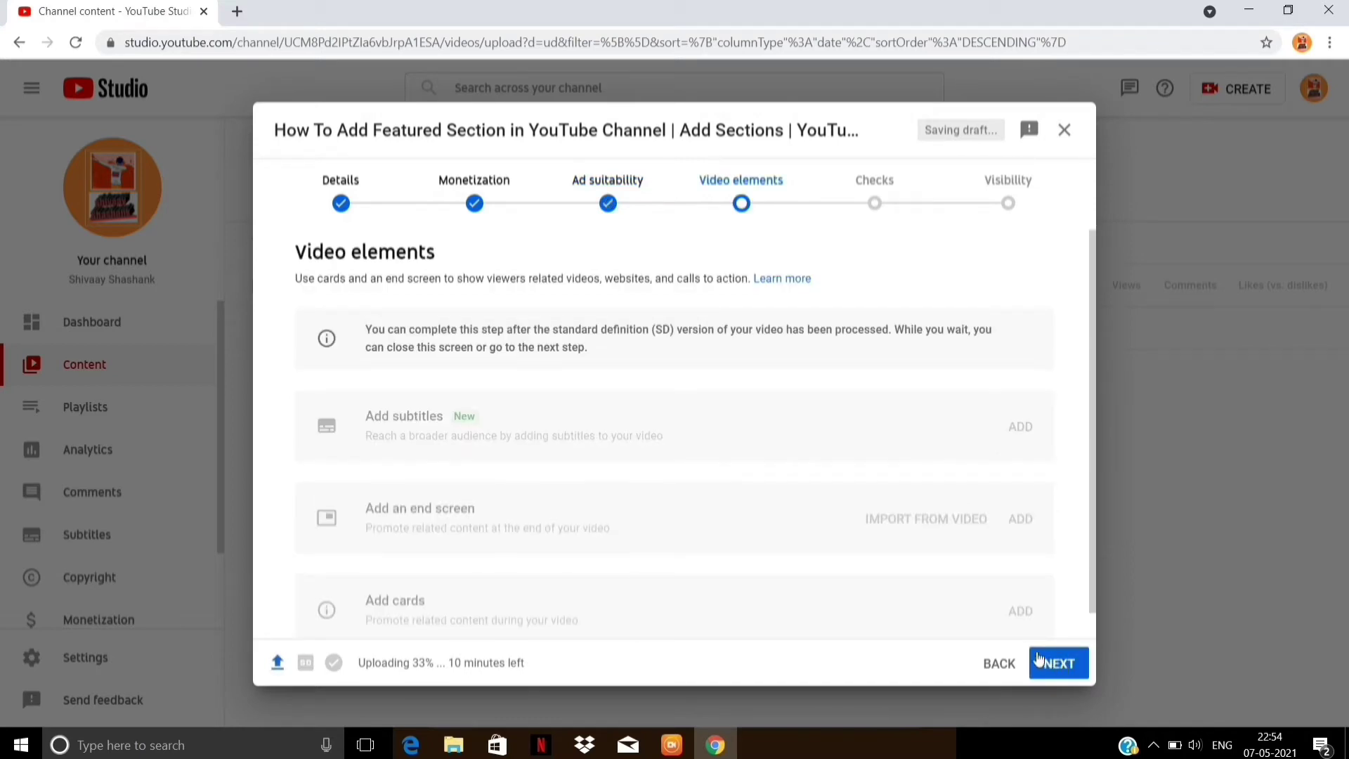
Step: Pass Video elements and the issue-free Checks step to reach Visibility
scroll(916, 592, "down", 1)
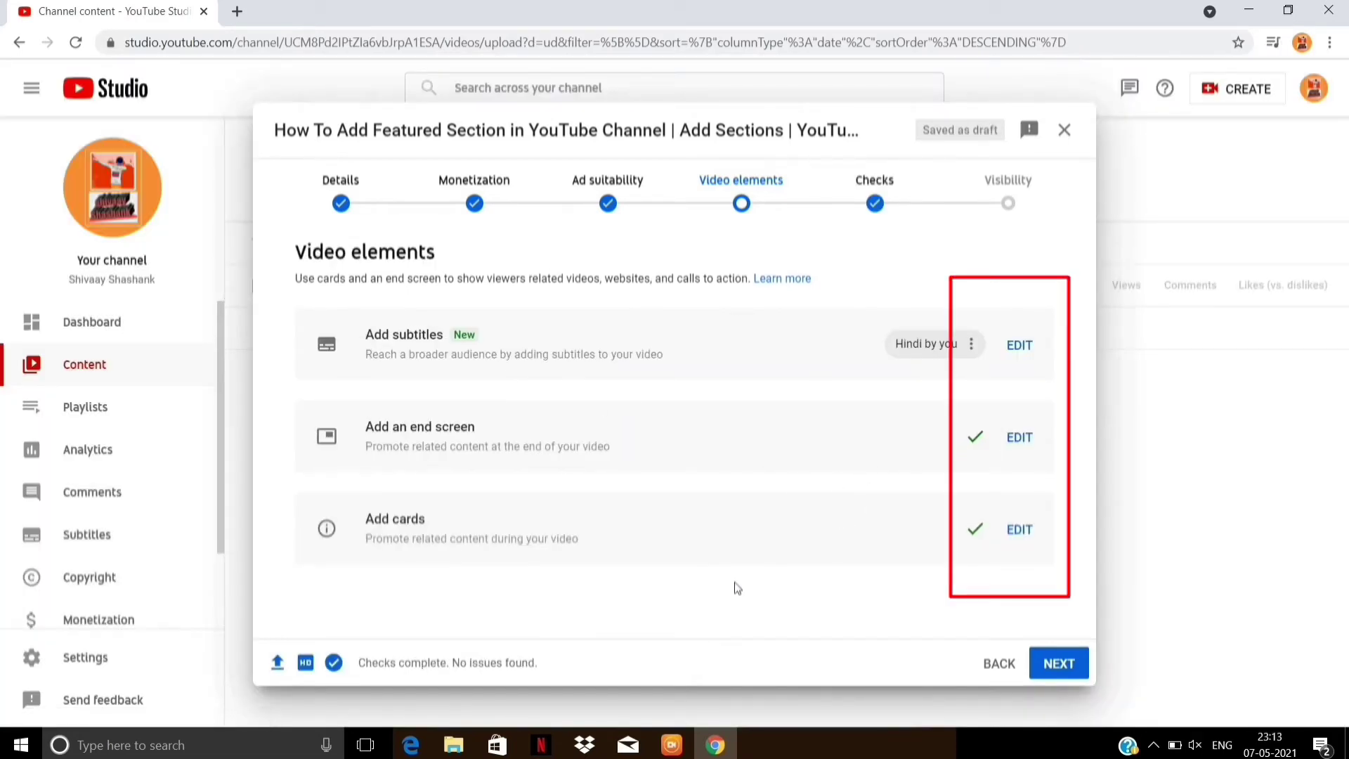
left_click(1065, 664)
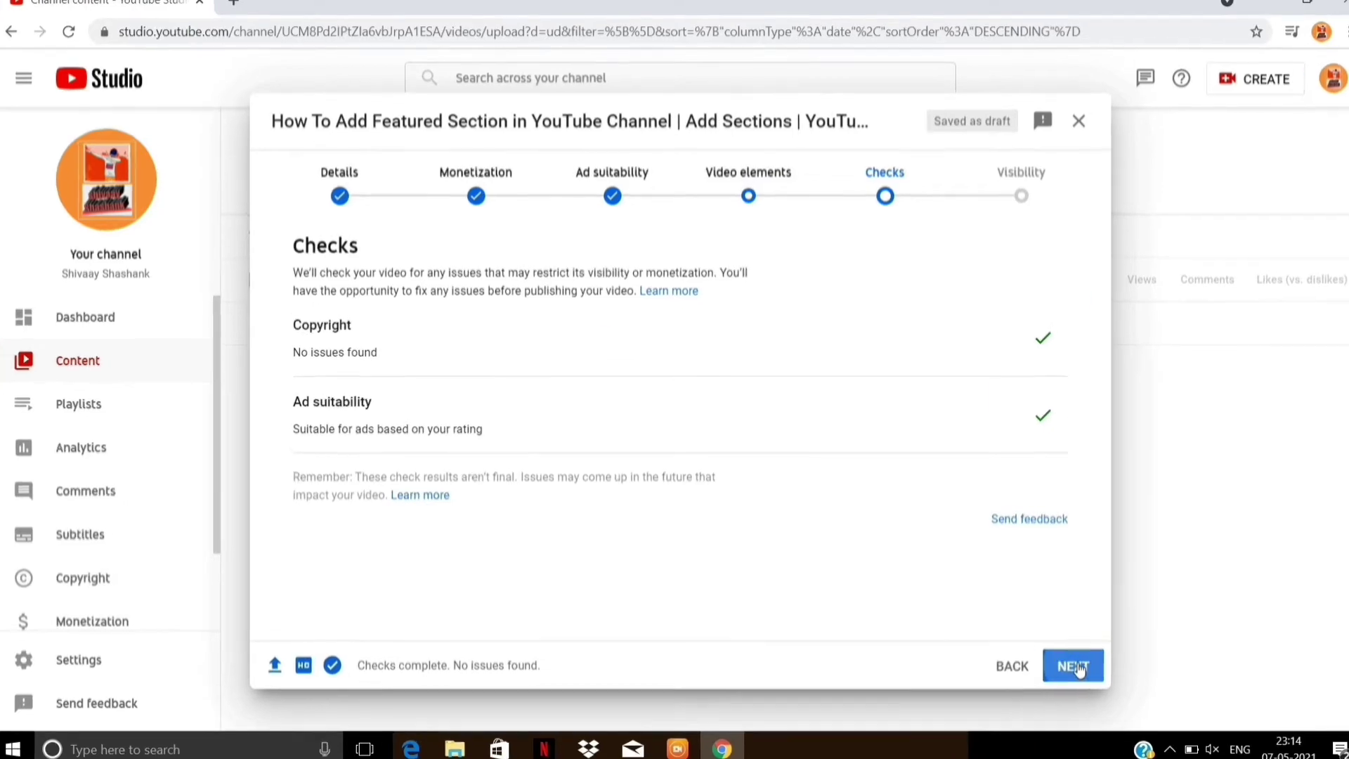
left_click(1077, 667)
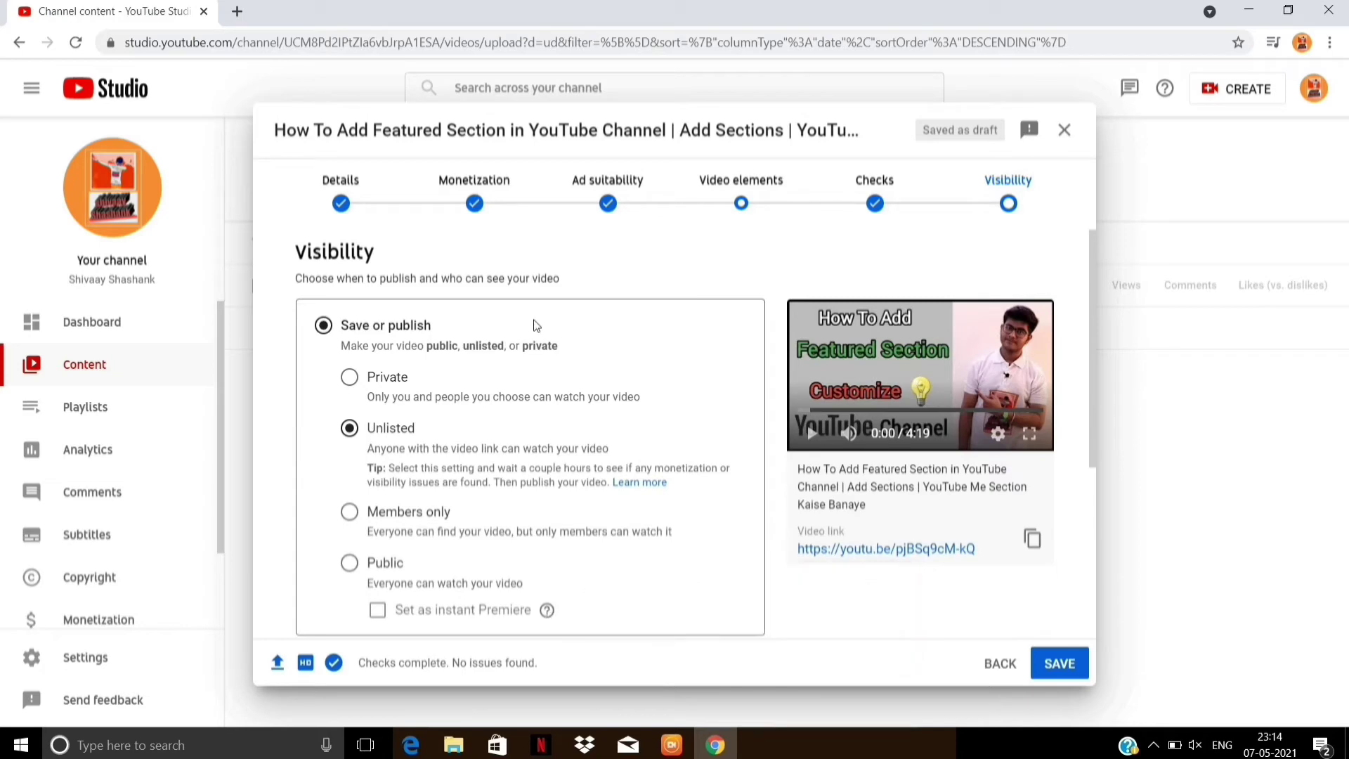
Step: Choose Schedule with May 8, 2021 at 10:00 AM as the publish time
scroll(536, 330, "down", 4)
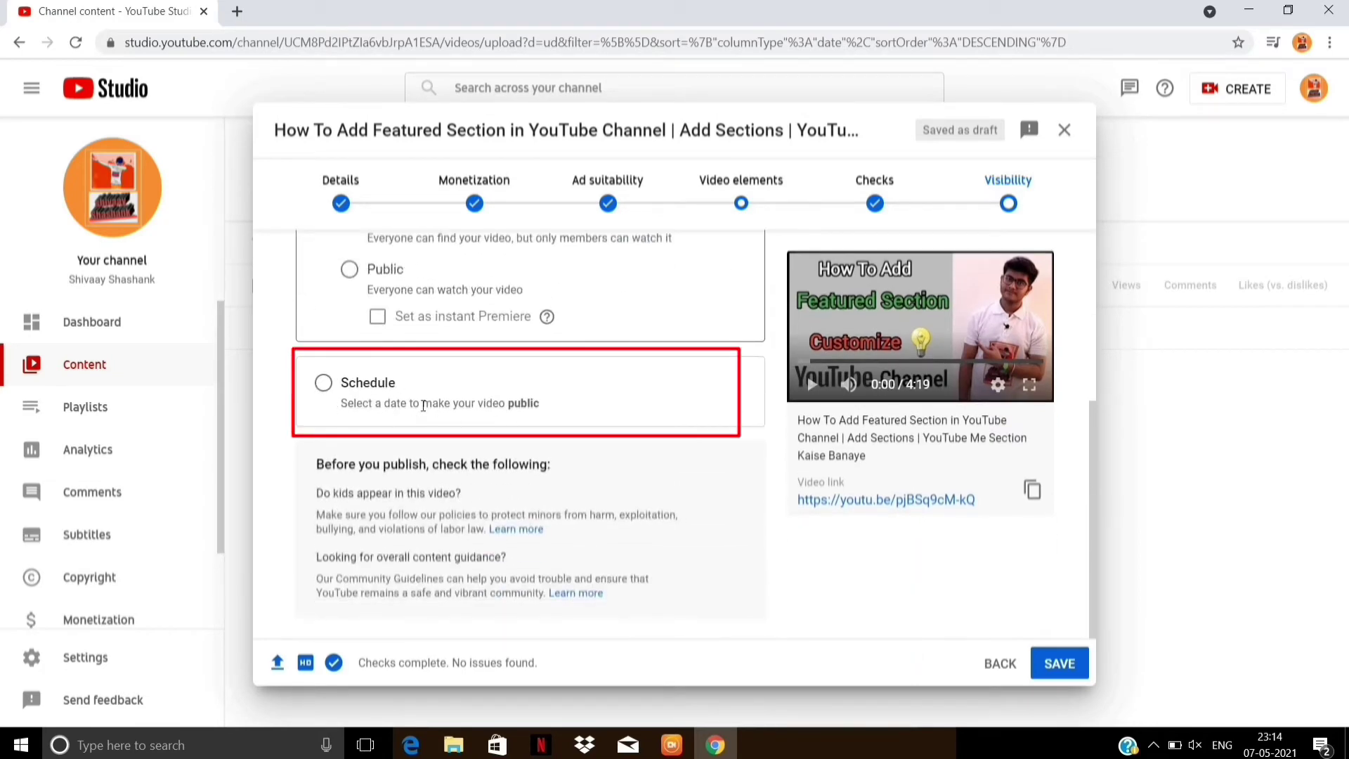
left_click(323, 383)
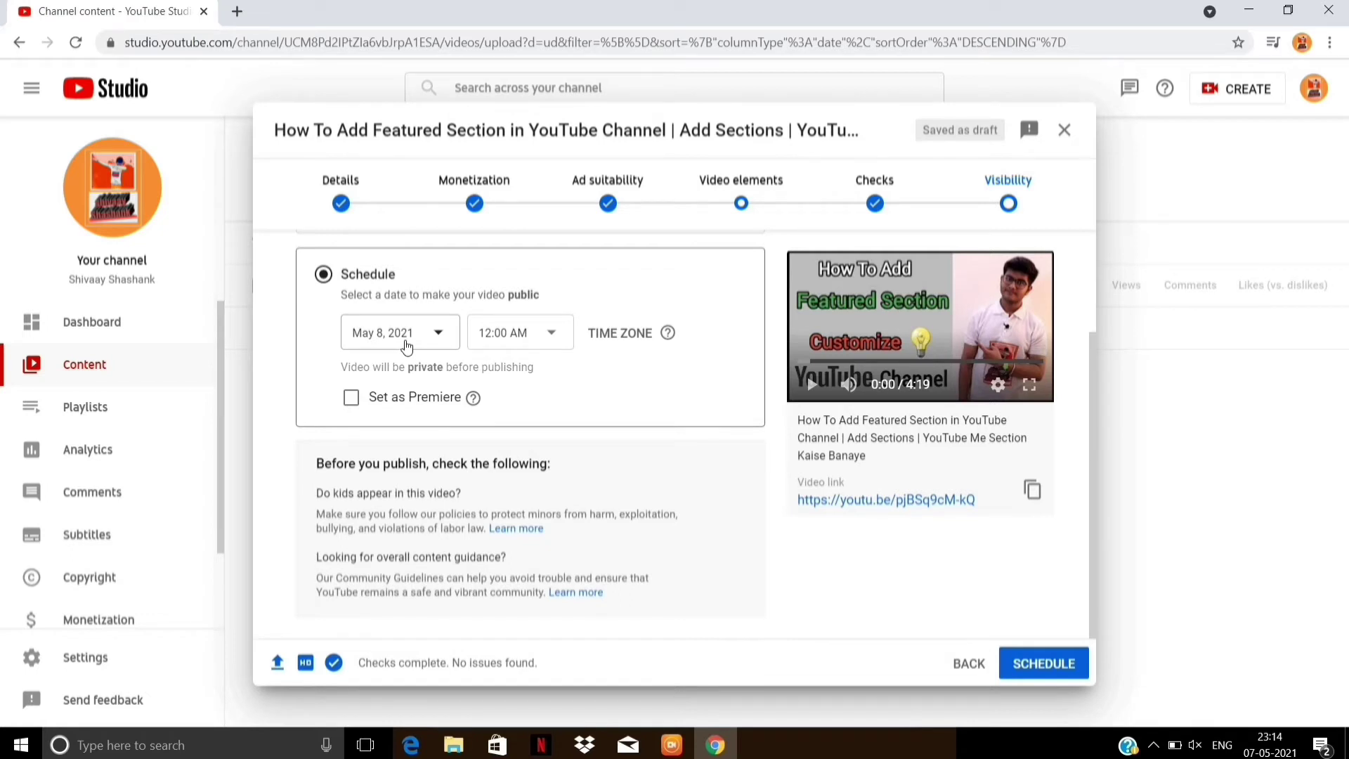
left_click(529, 335)
left_click_drag(571, 349, 575, 466)
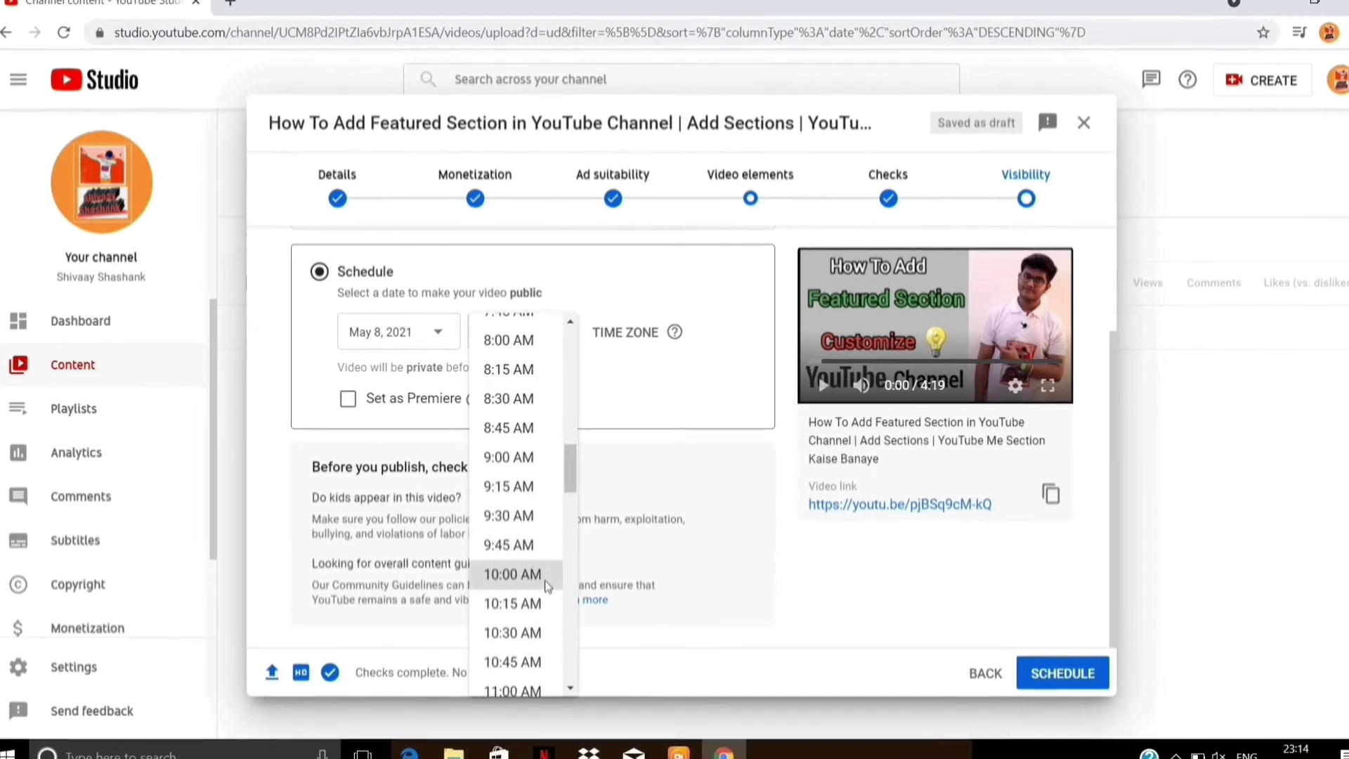
left_click(543, 578)
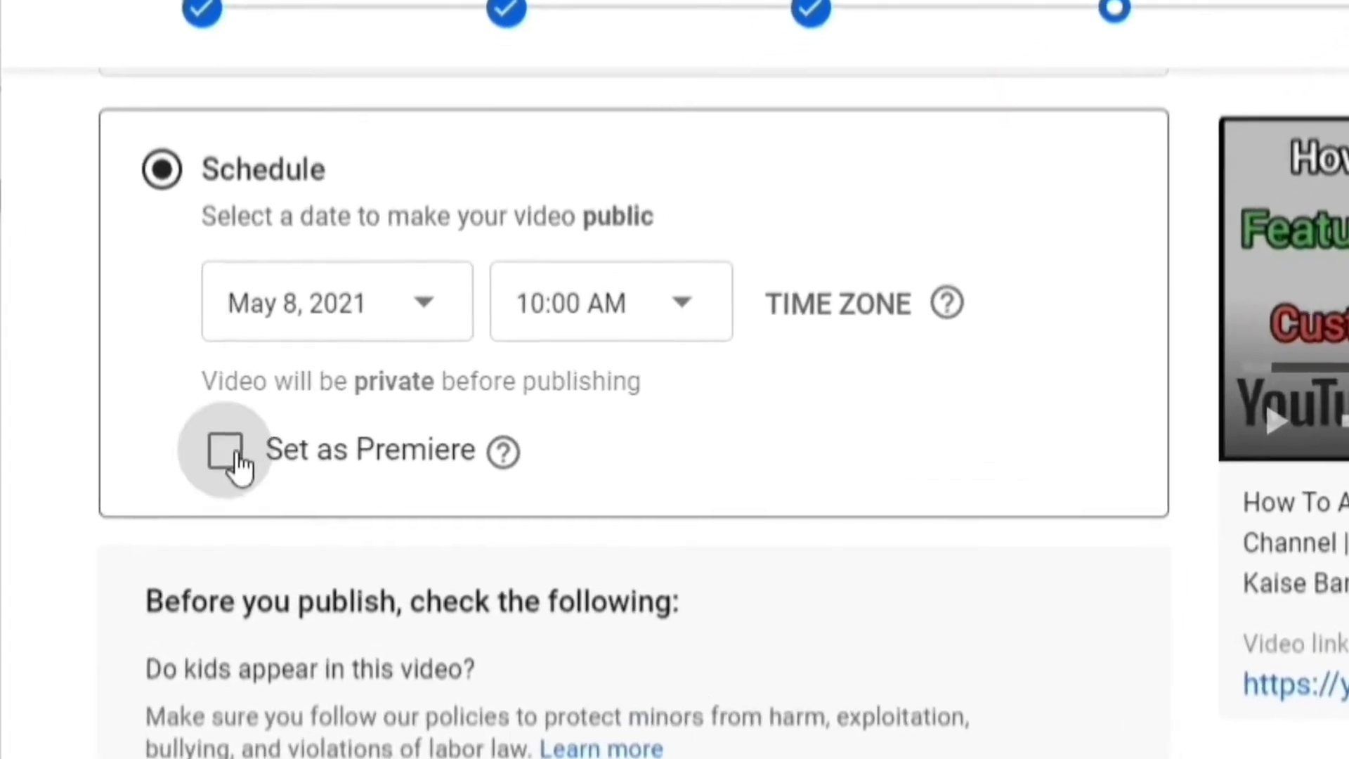
Step: Set the scheduled video as a Premiere, reviewing the trailer options without changing them
left_click(262, 442)
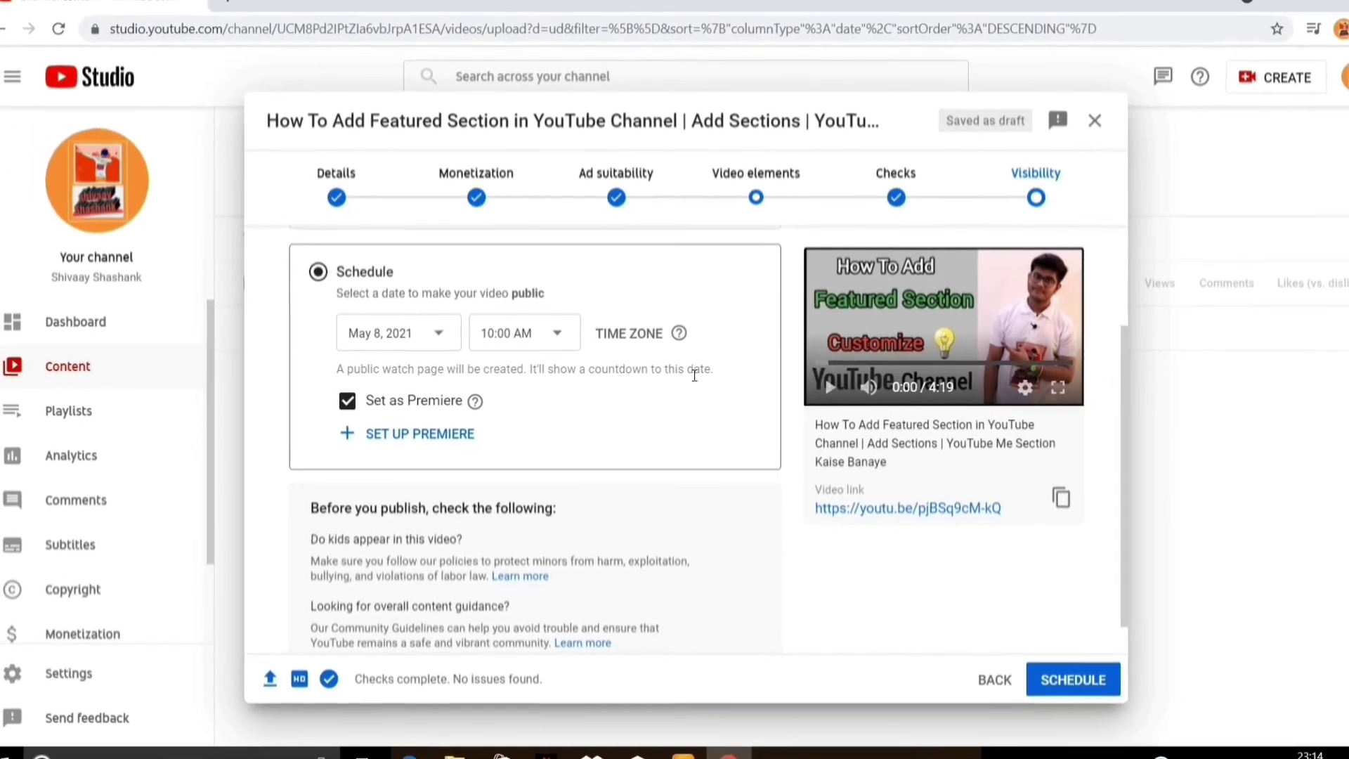
left_click(429, 426)
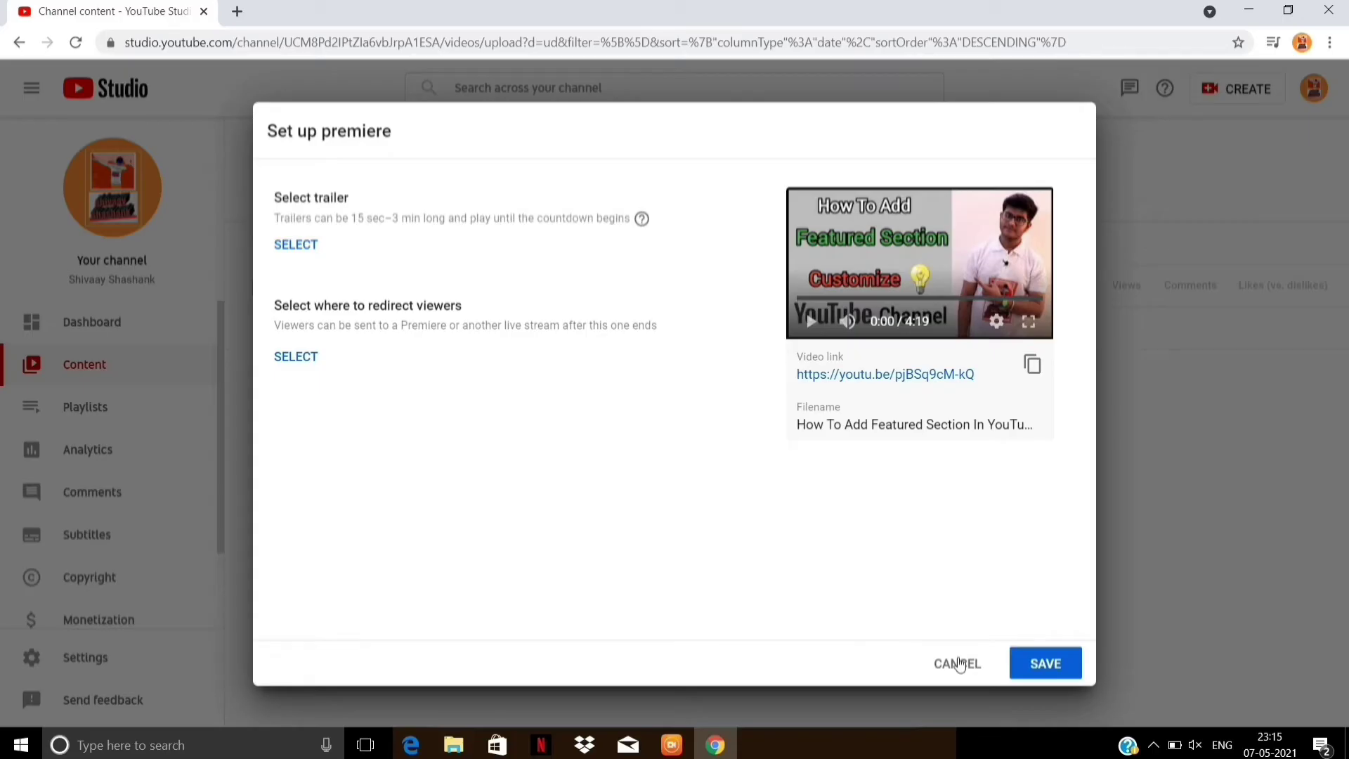
left_click(958, 662)
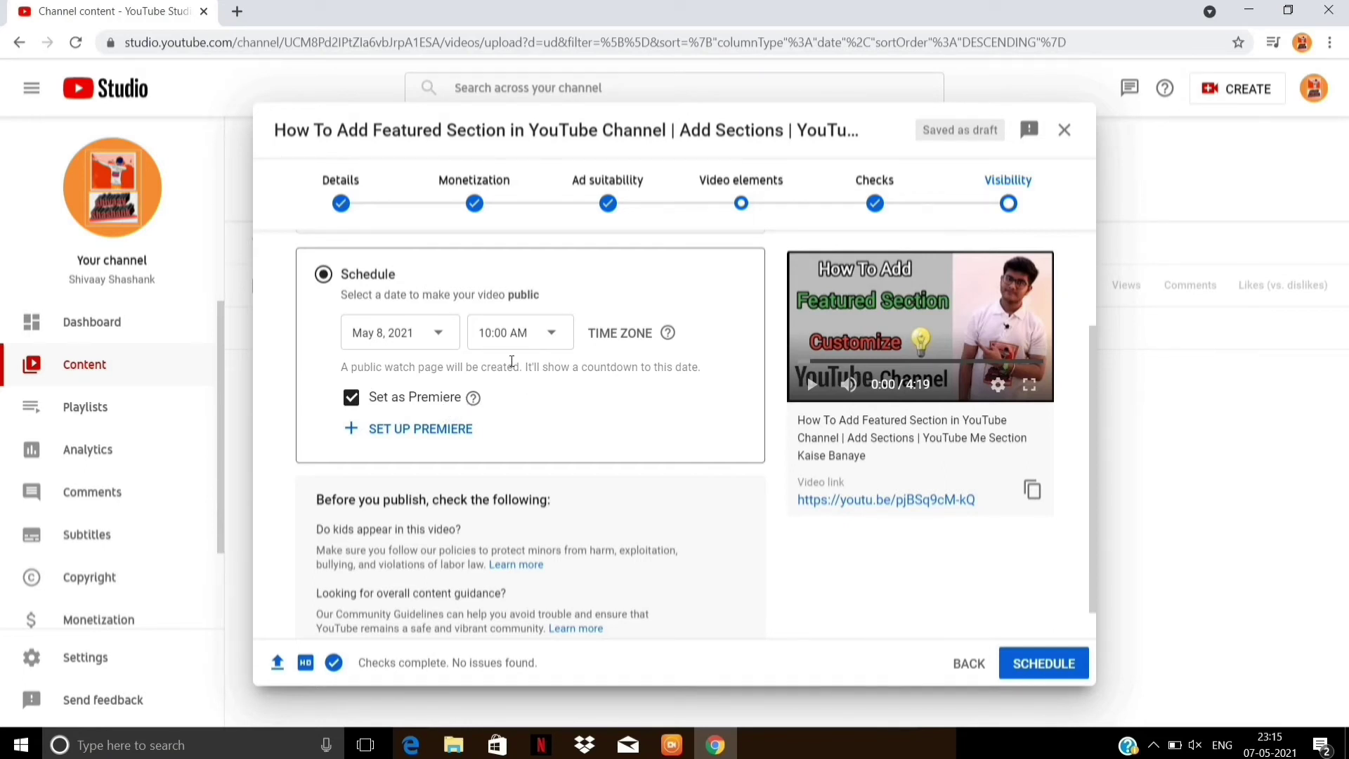
Step: Confirm the May 8, 2021 Premiere schedule and zoom in on the Channel content list
left_click(1064, 665)
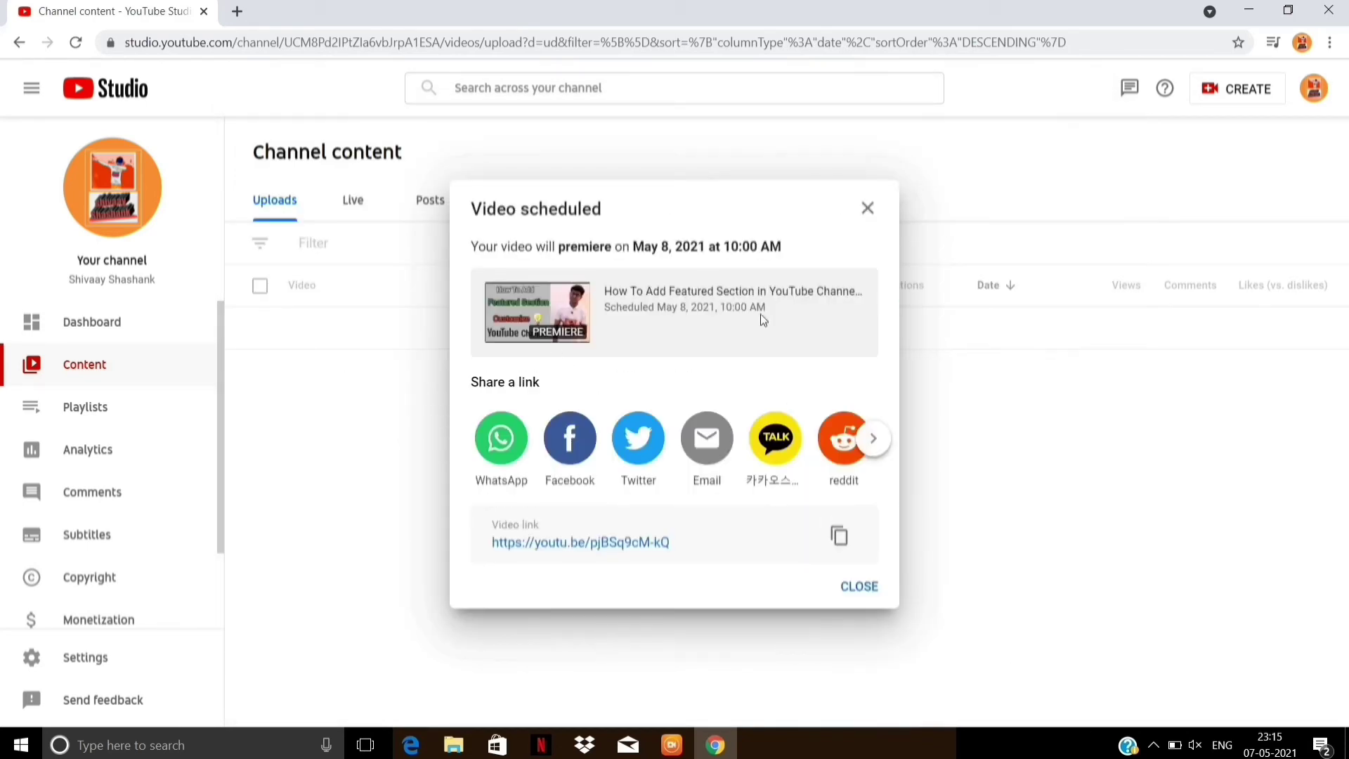
left_click(860, 587)
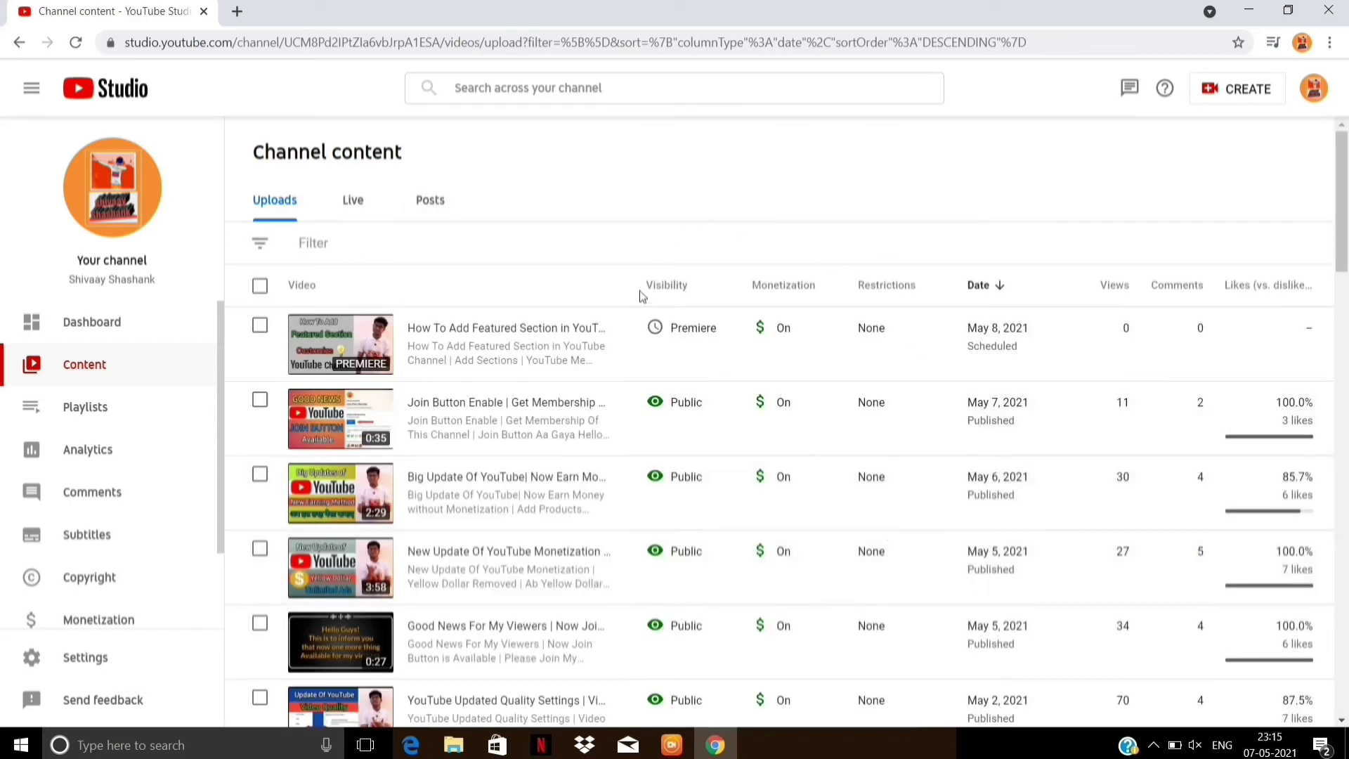
mouse_move(657, 330)
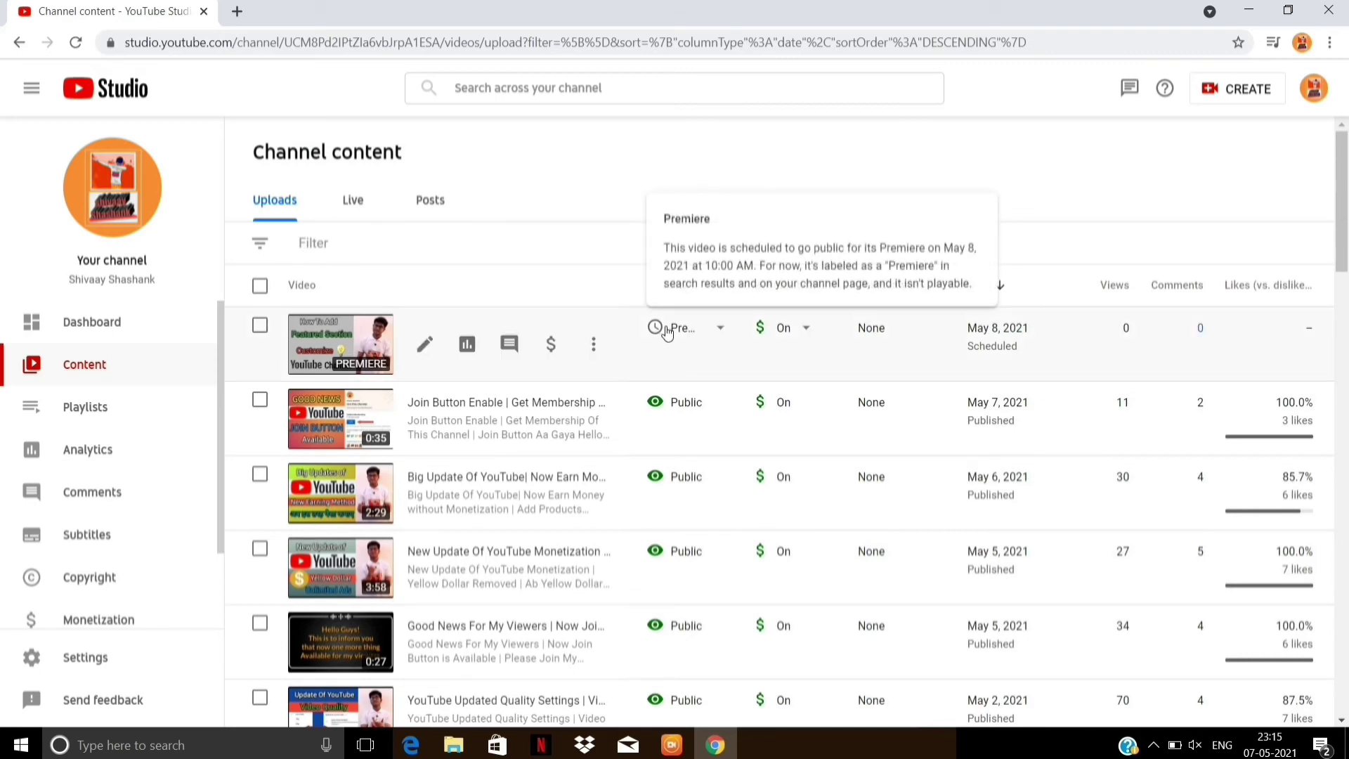
key("ctrl+plus")
key("ctrl+plus")
key("ctrl+plus")
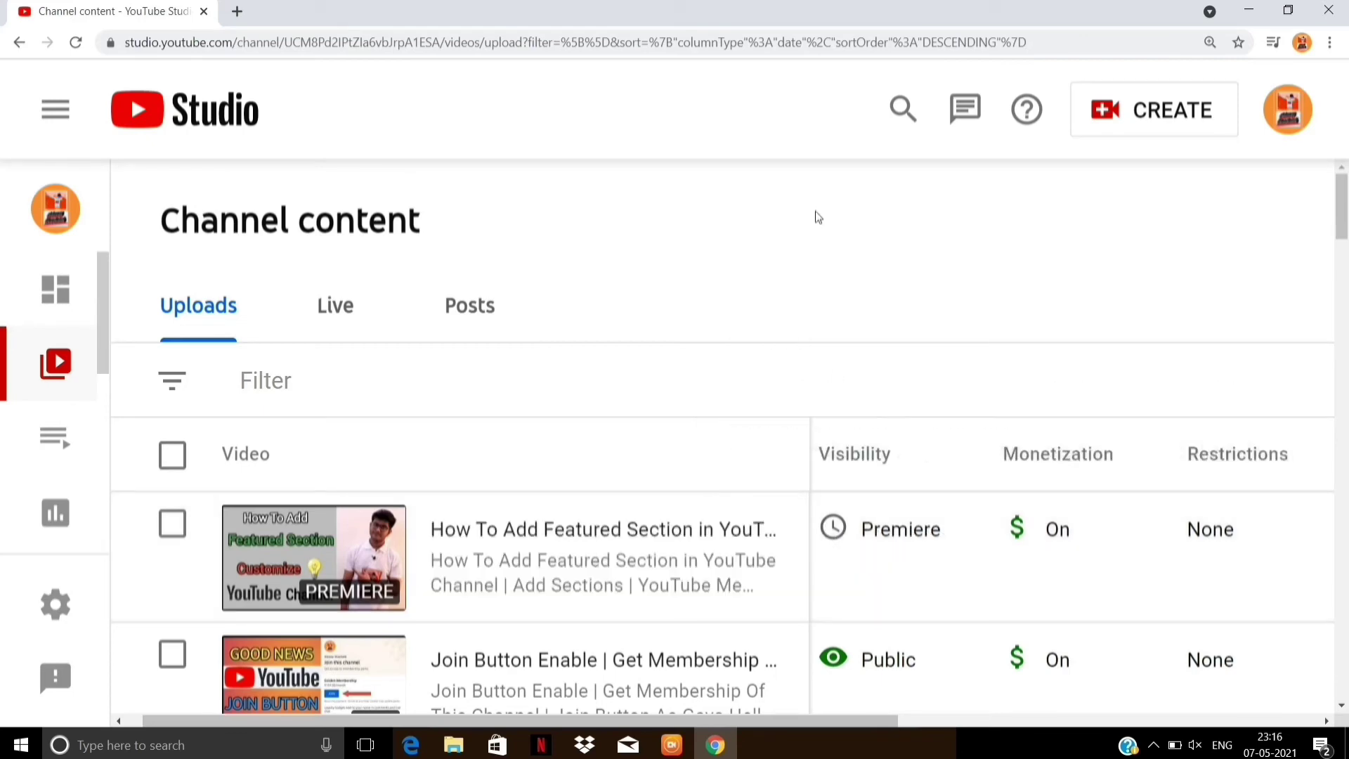
Step: Search YouTube for the channel and open its upcoming Premiere video
key("ctrl+0")
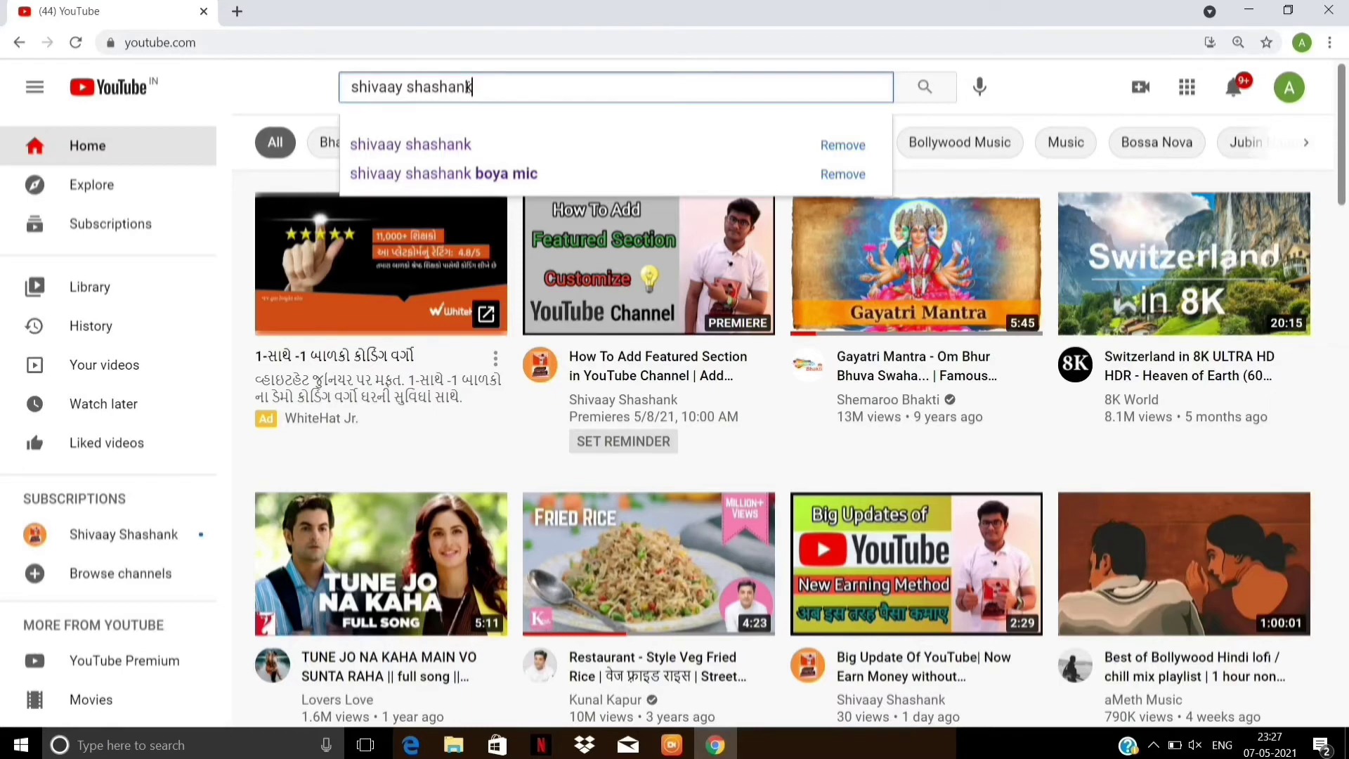
key("Return")
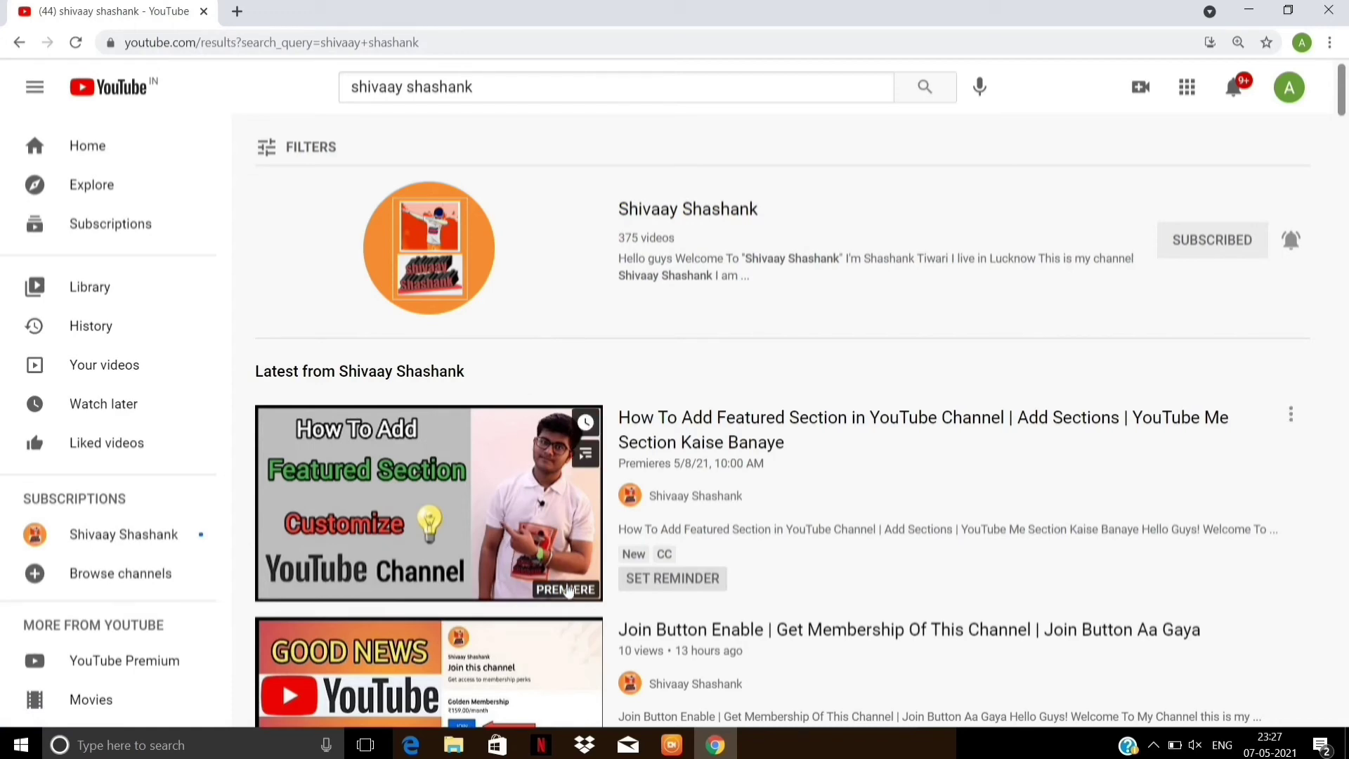
mouse_move(428, 502)
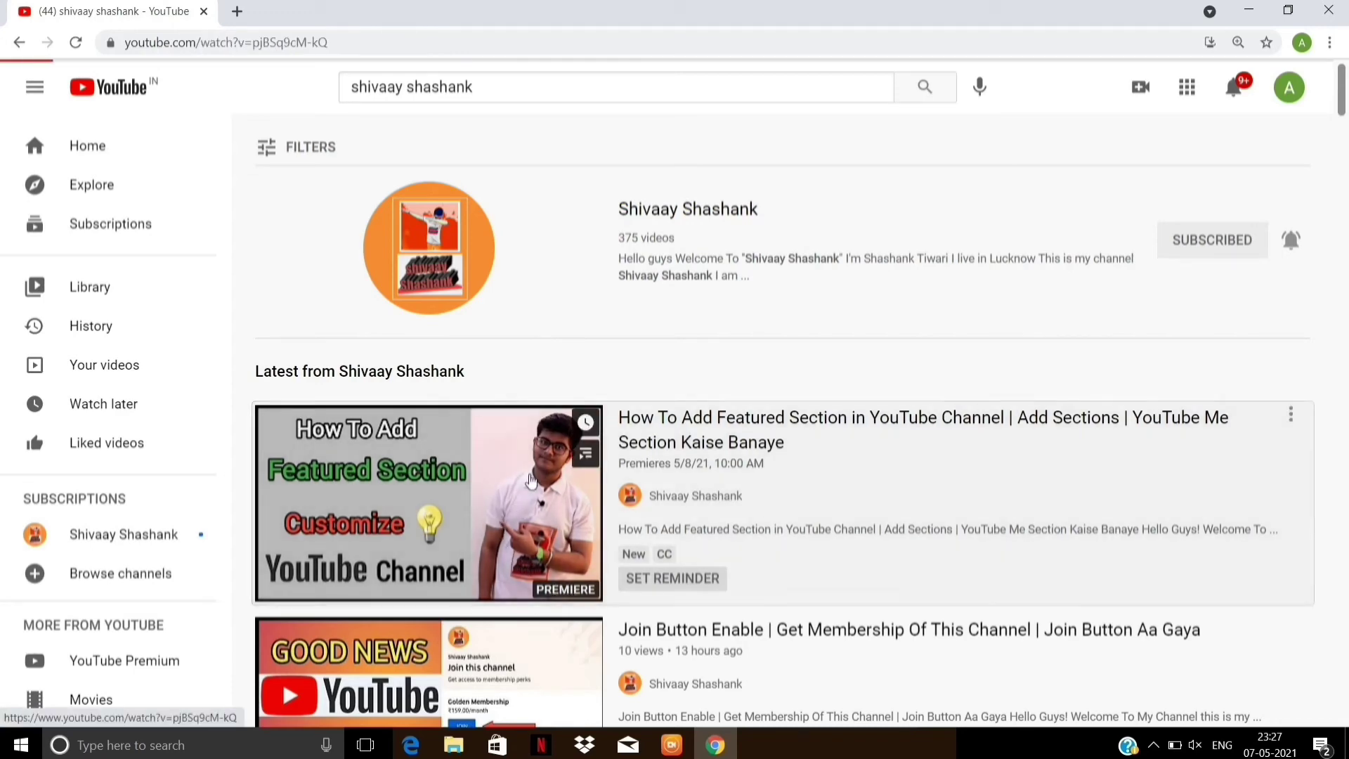
left_click(529, 479)
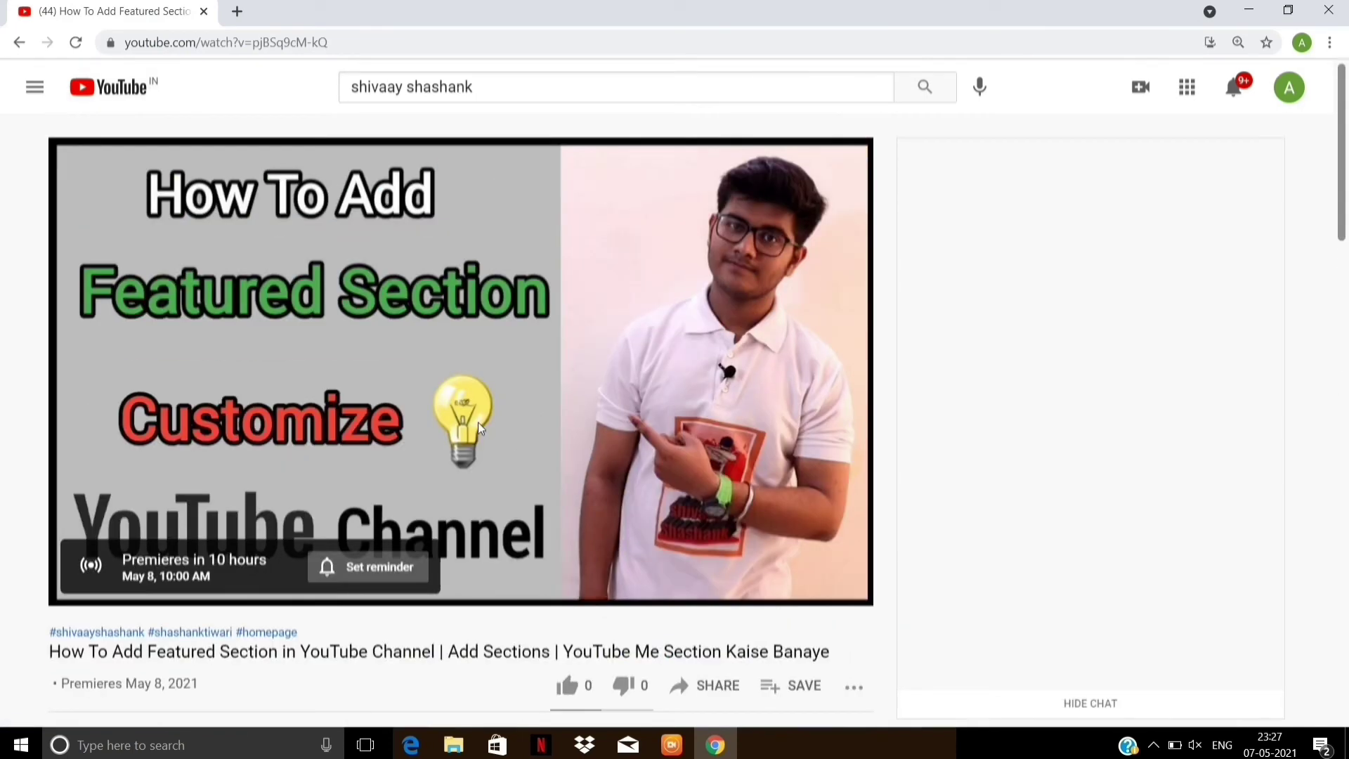
Step: Like the upcoming Premiere and set a reminder for when it starts
scroll(477, 422, "down", 1)
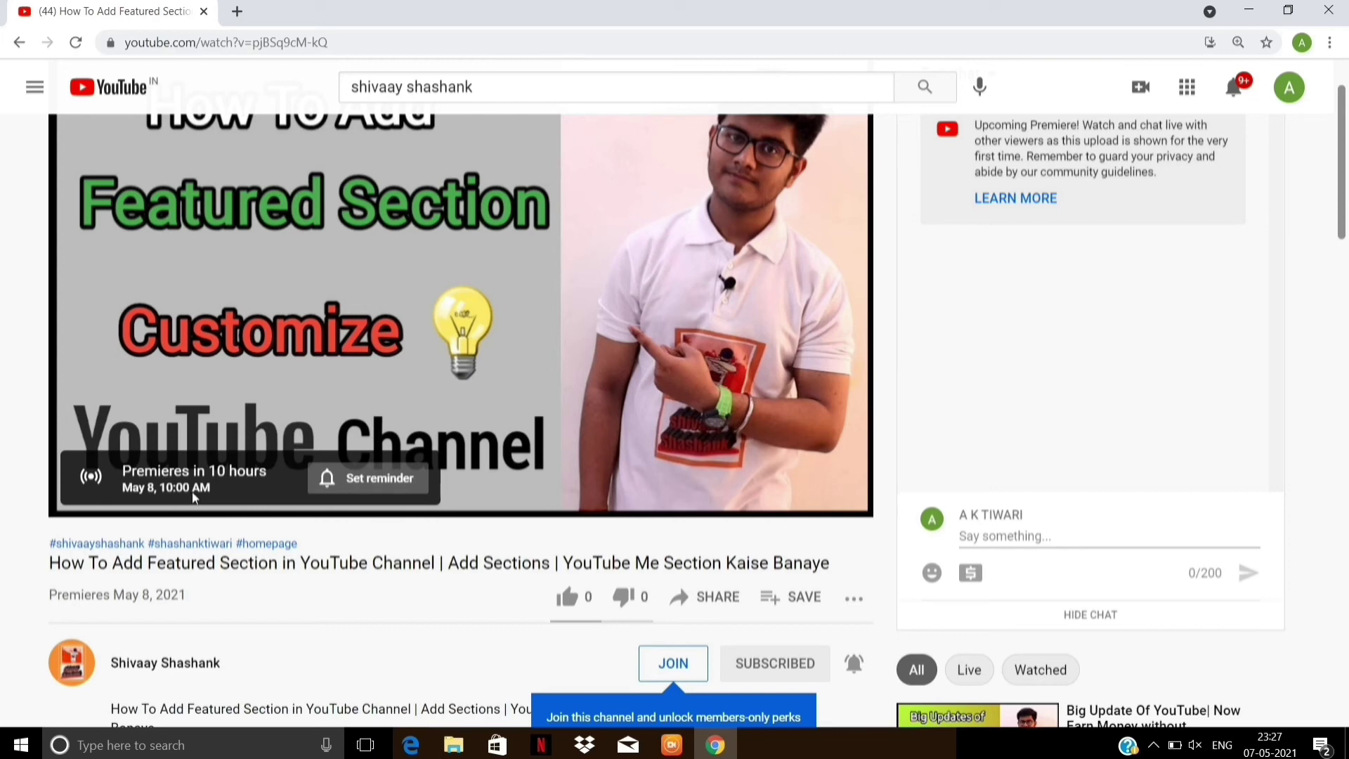
left_click(569, 601)
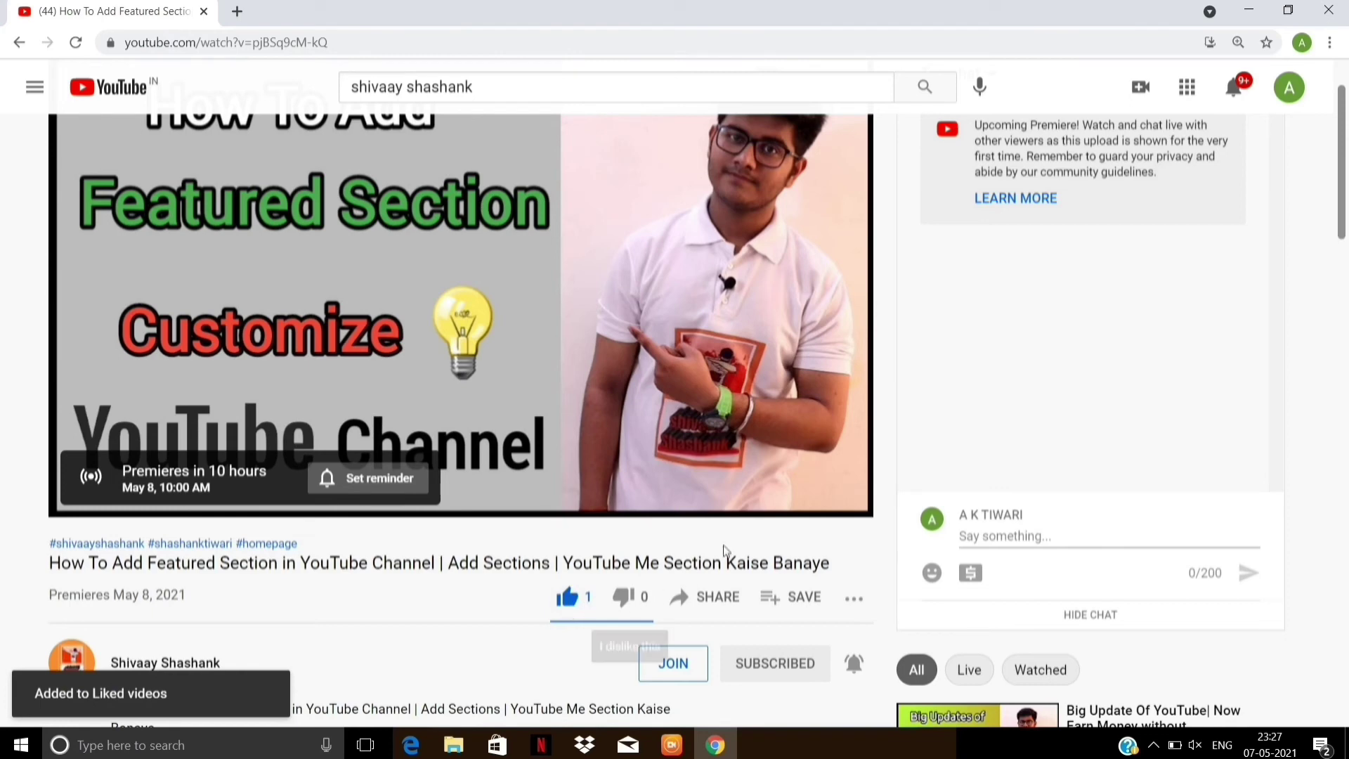
scroll(773, 547, "up", 1)
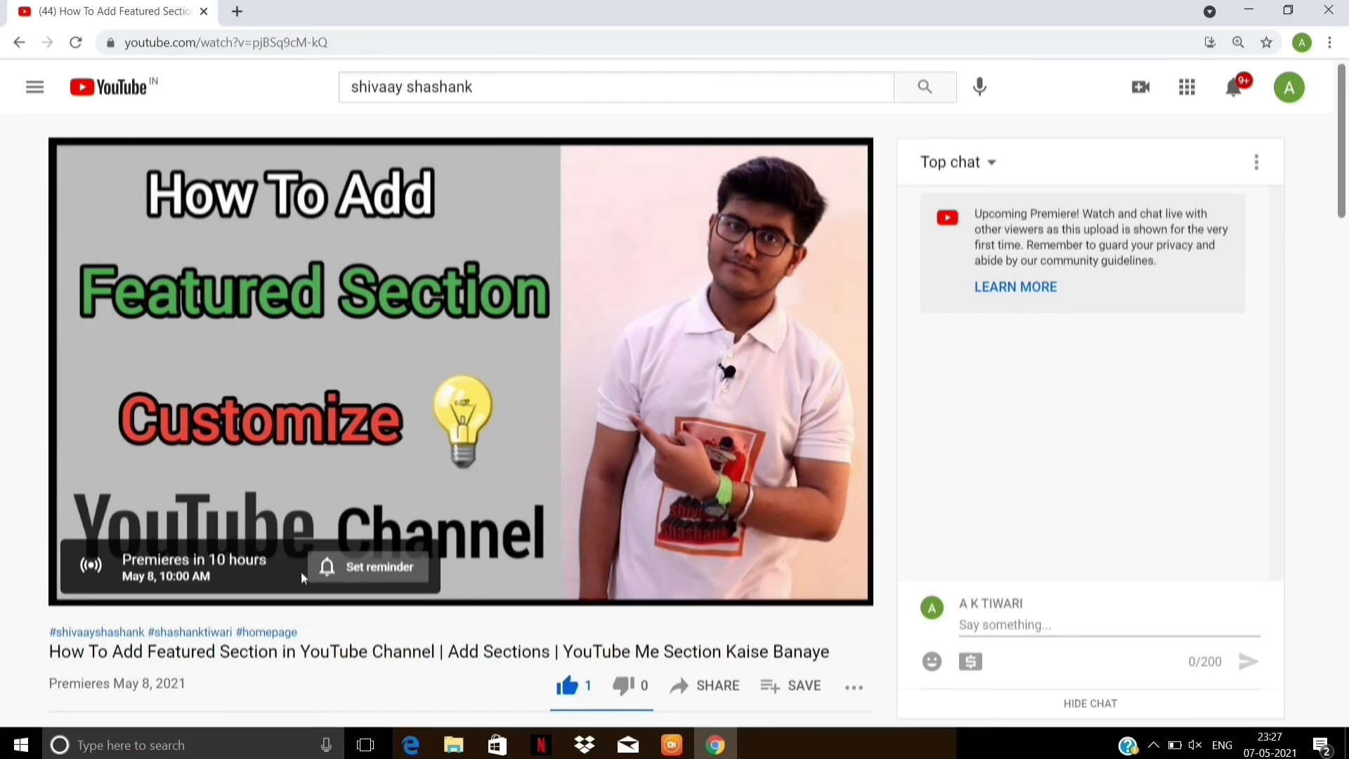
left_click(373, 569)
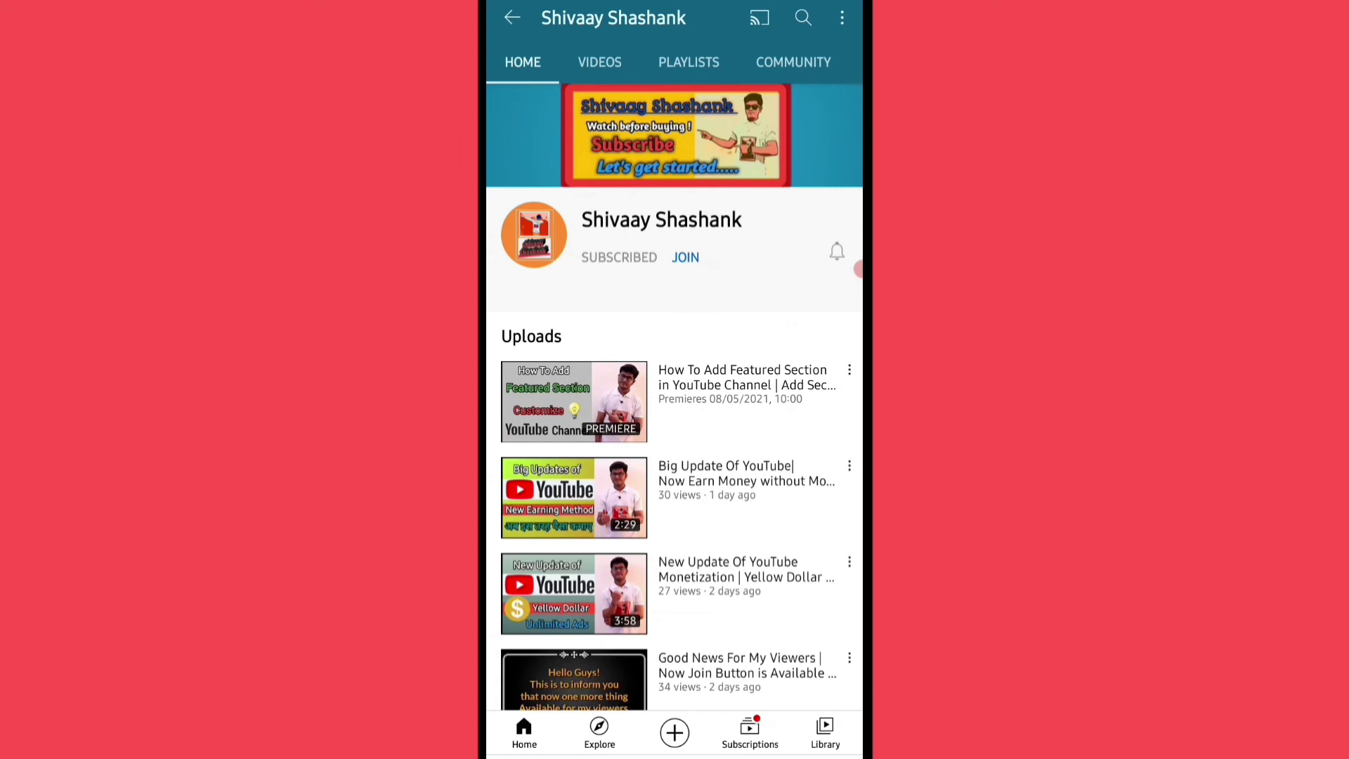
Step: Open the first upload's Premiere, set its reminder, like it, and show its live chat
left_click(574, 401)
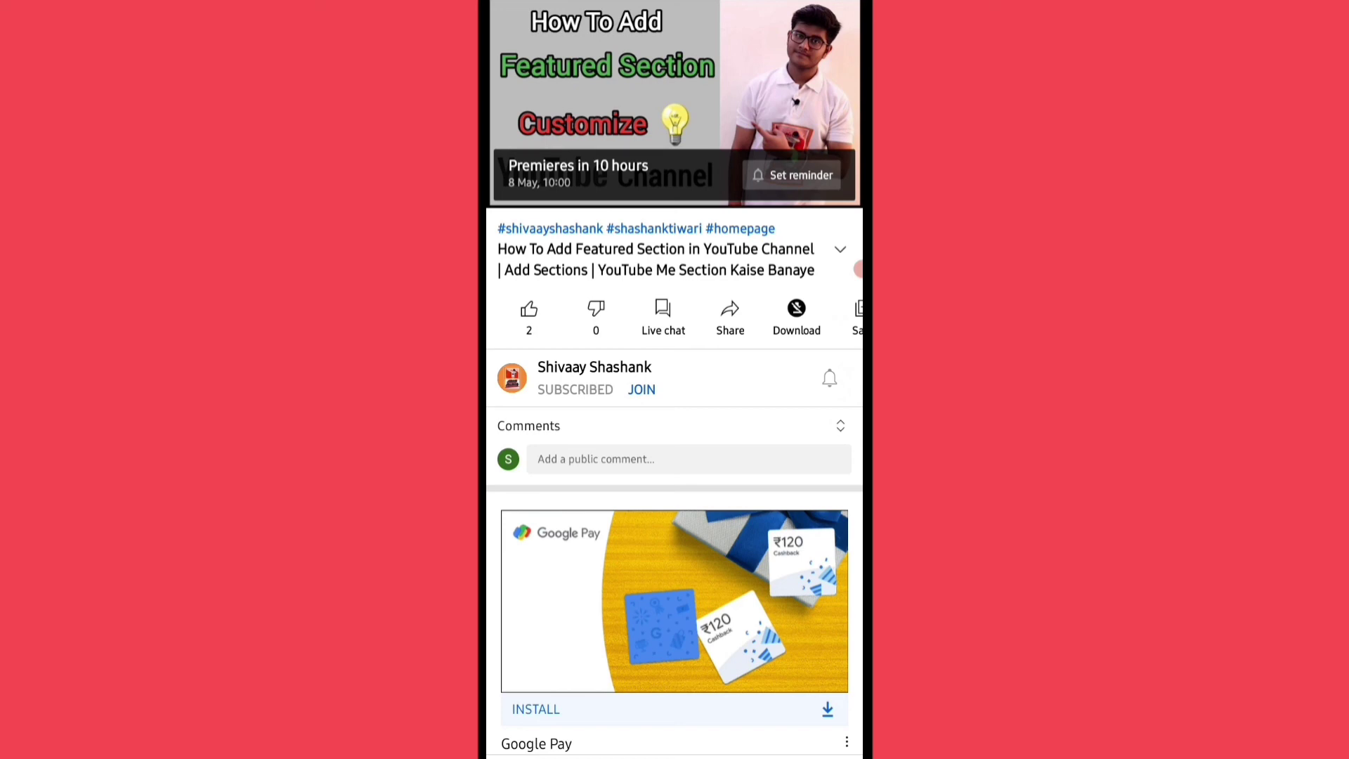
left_click(792, 175)
left_click(529, 312)
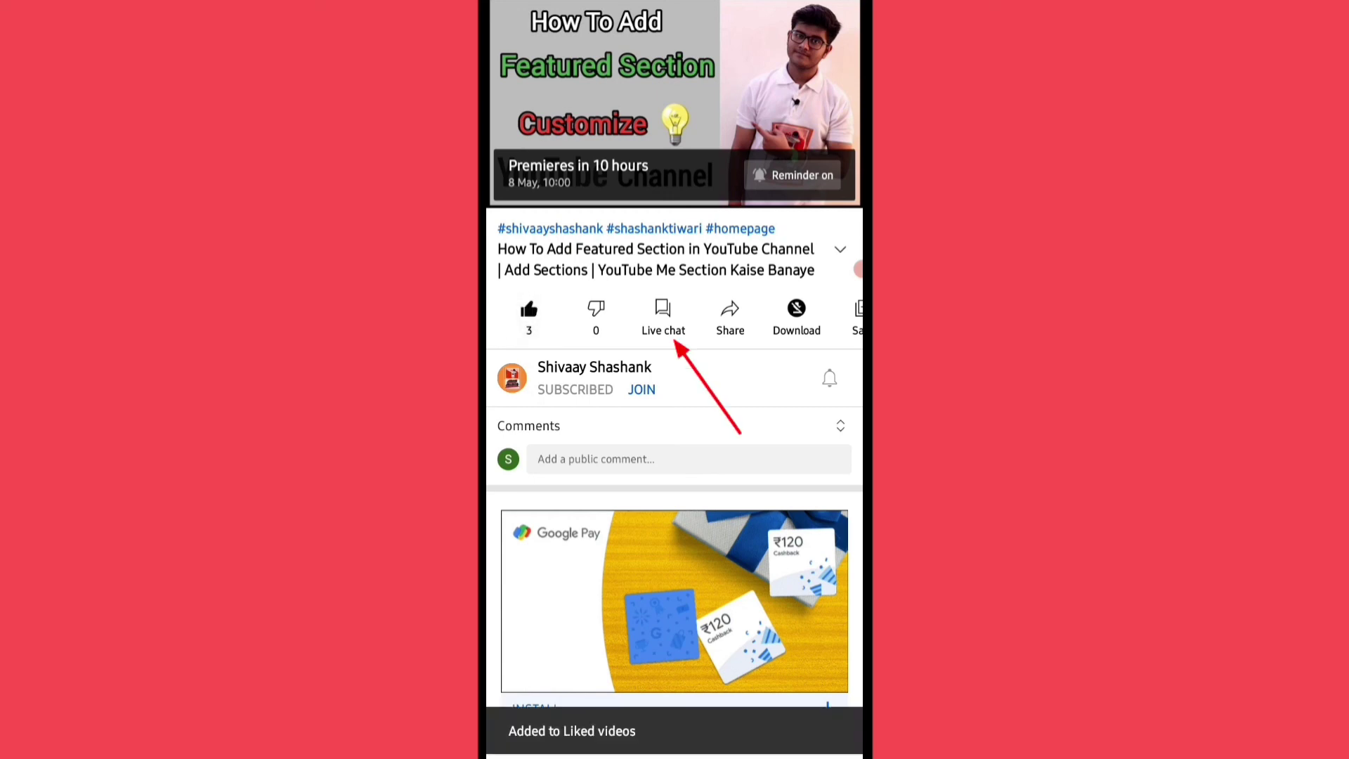
left_click(664, 313)
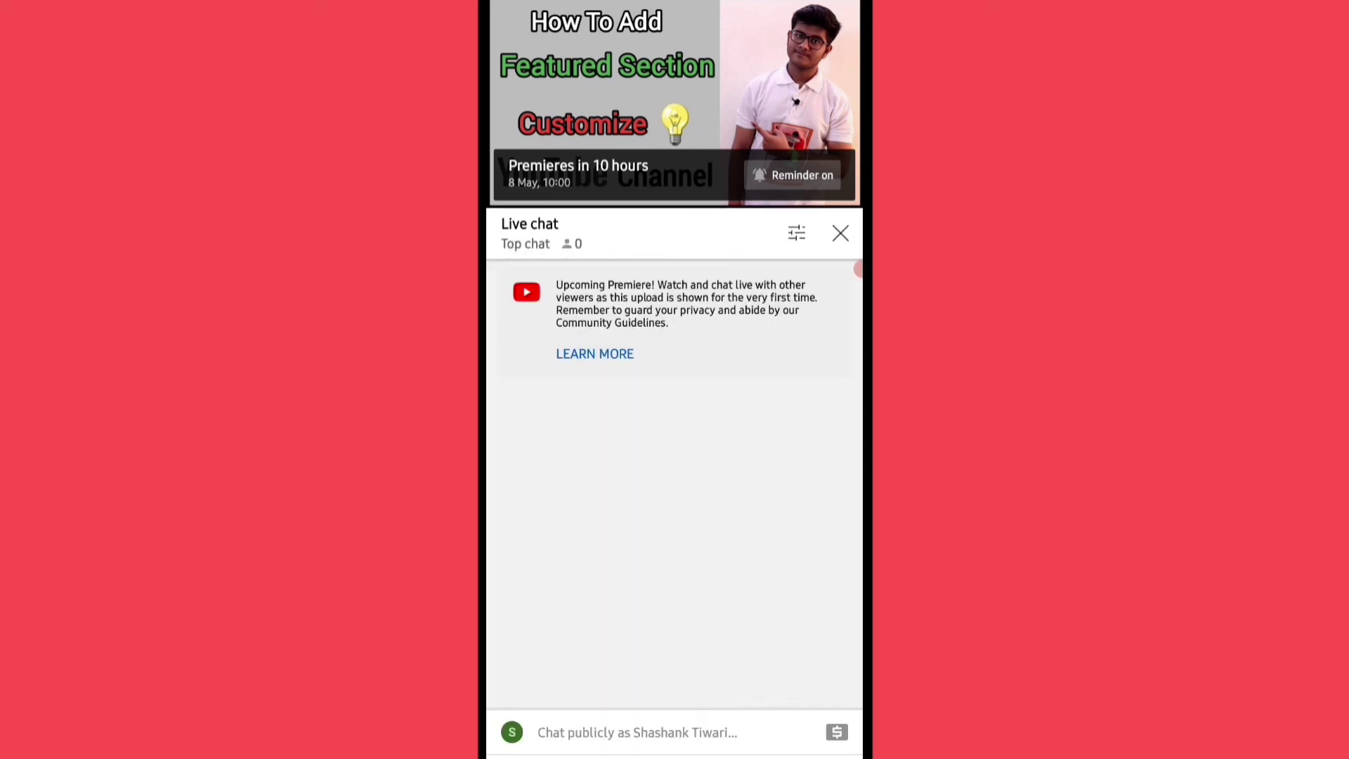